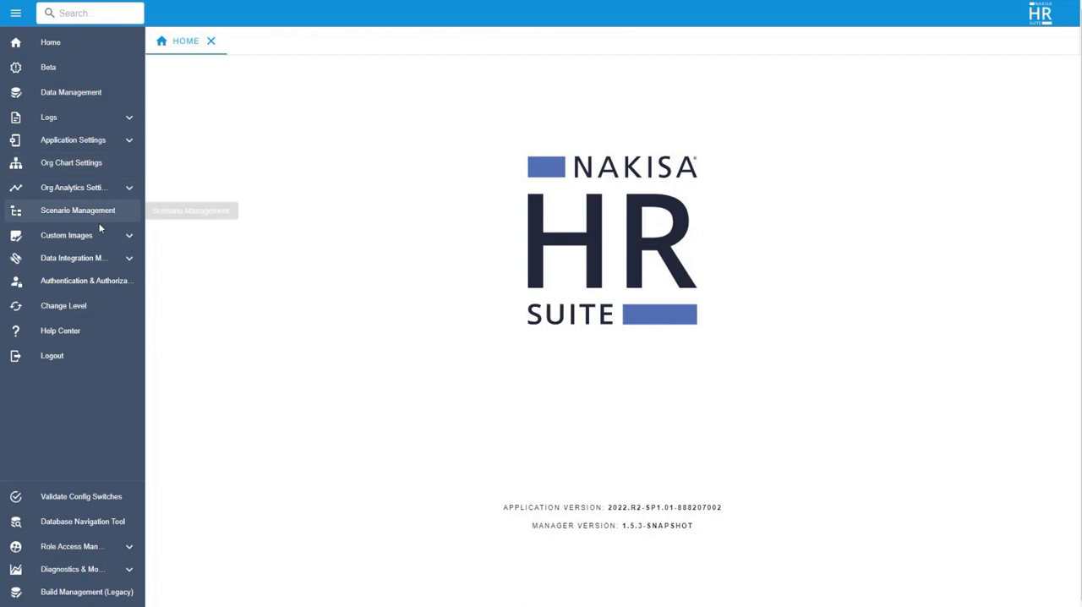
Step: Look through the icons folder available for custom icon uploads, cancel without uploading, and close the Custom Icons page
left_click(104, 237)
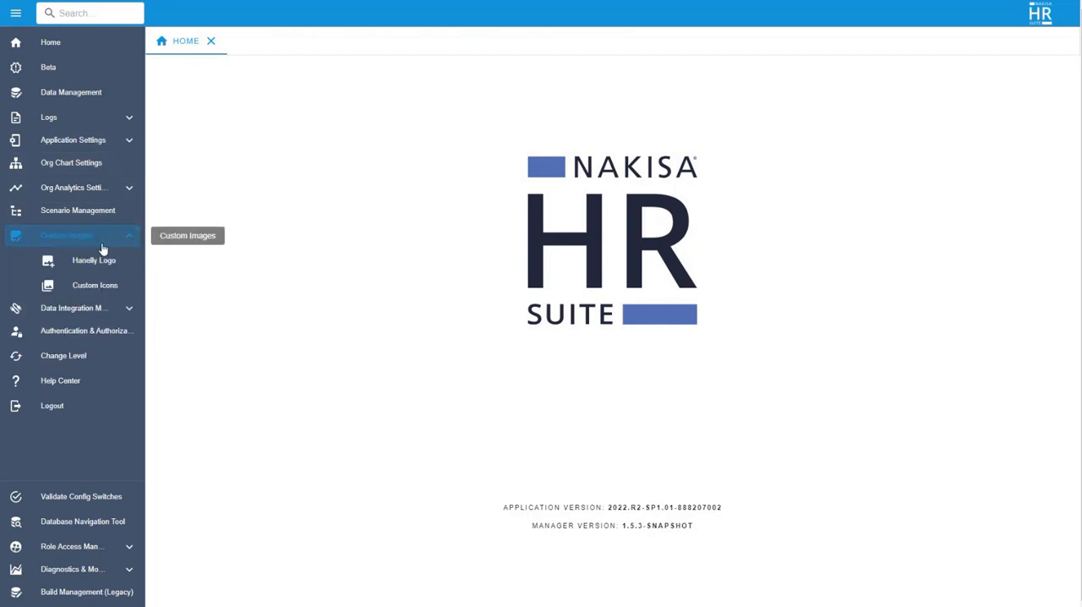
left_click(104, 285)
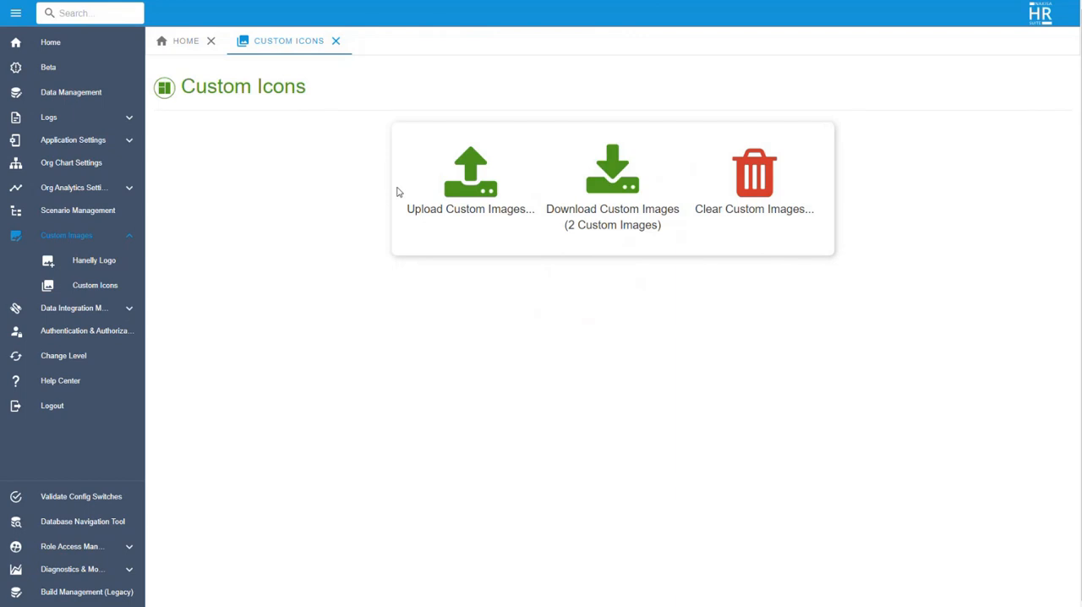
left_click(486, 192)
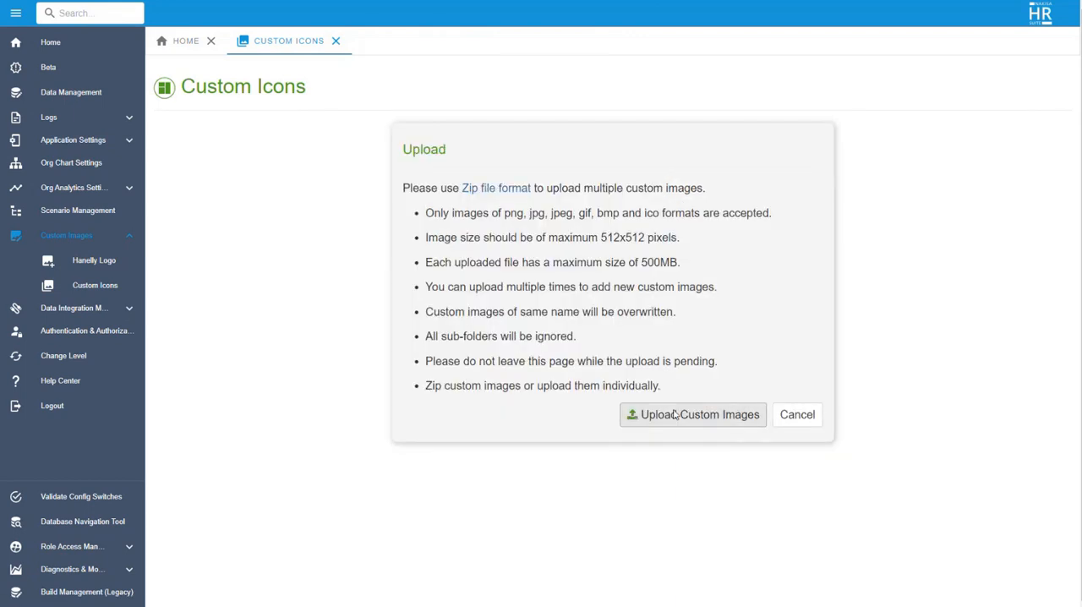
left_click(636, 409)
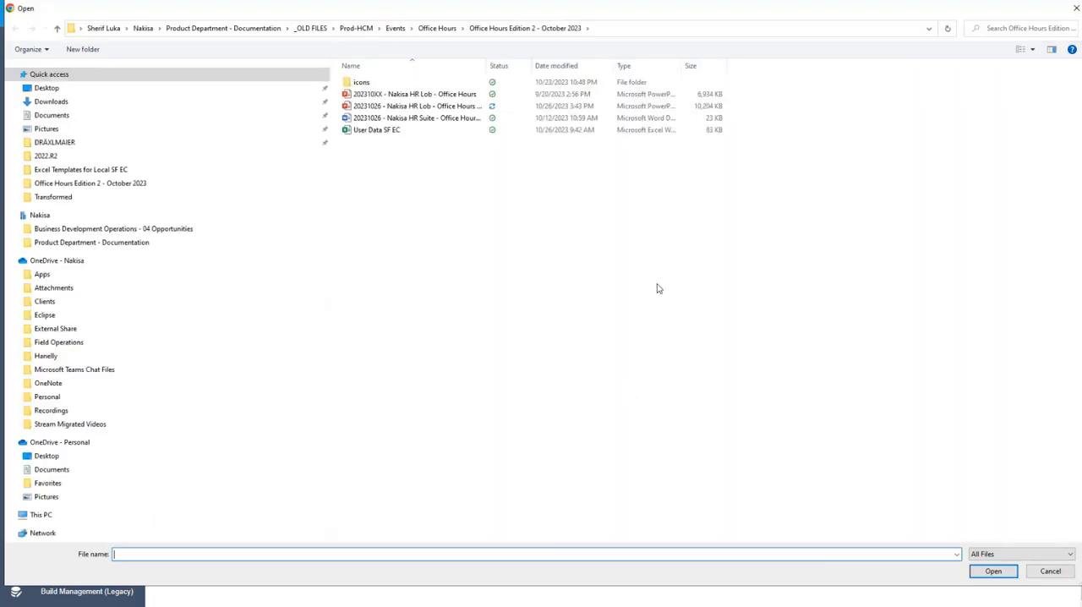
double_click(359, 82)
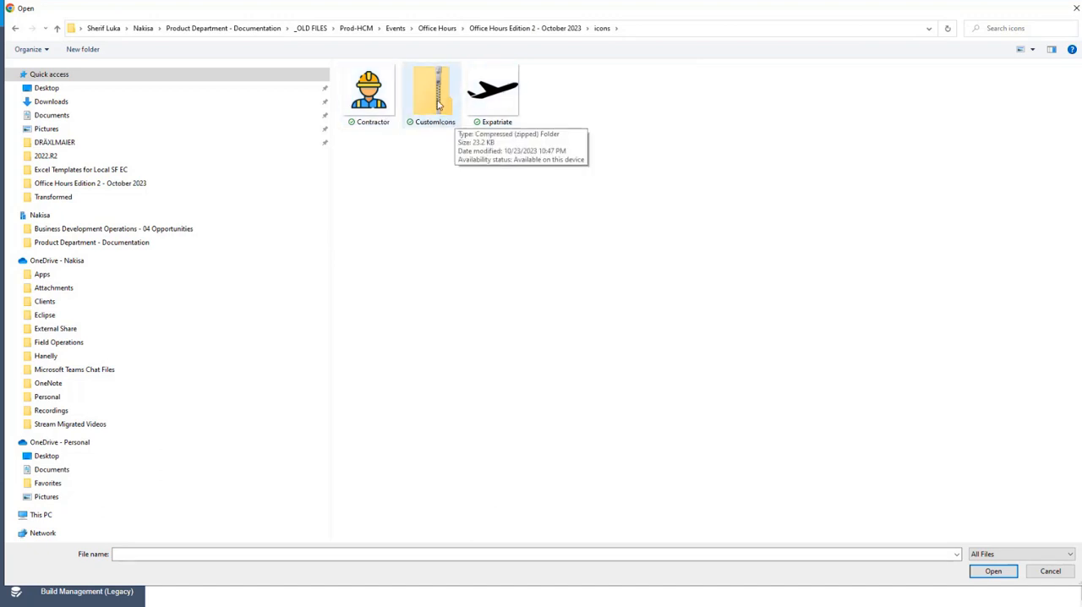
left_click(1050, 571)
left_click(795, 413)
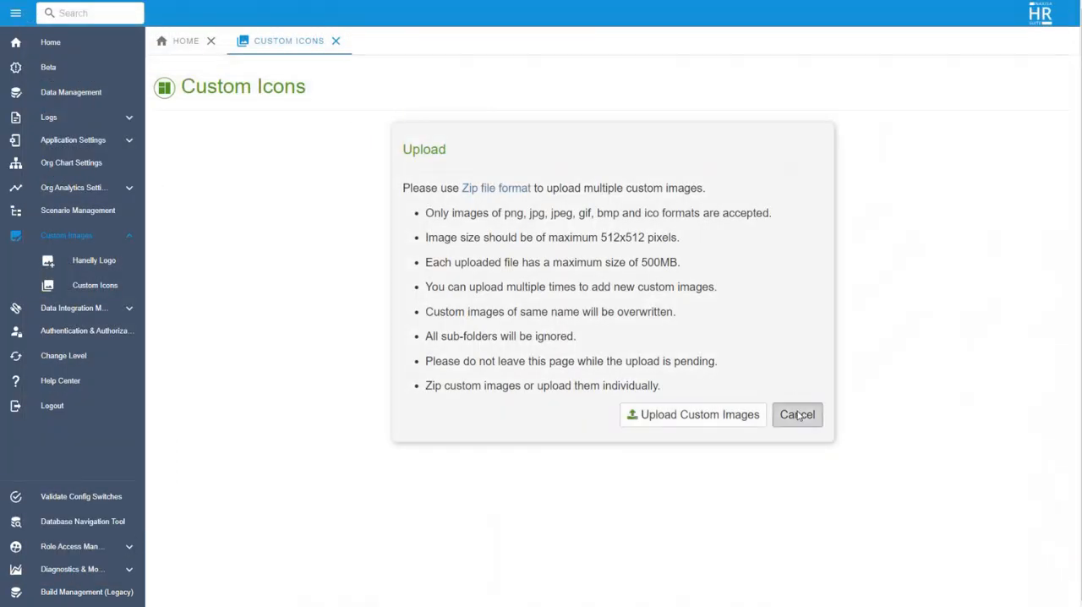
left_click(335, 40)
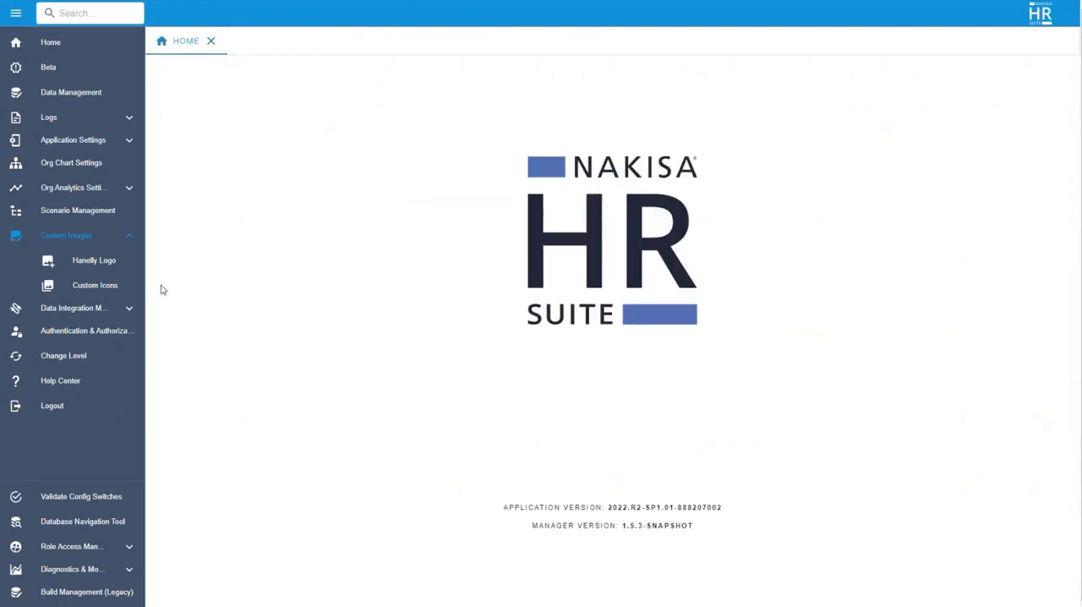
Step: Open the position view designer under Org Chart Node Views in the Org Chart Settings and start a new view
left_click(74, 169)
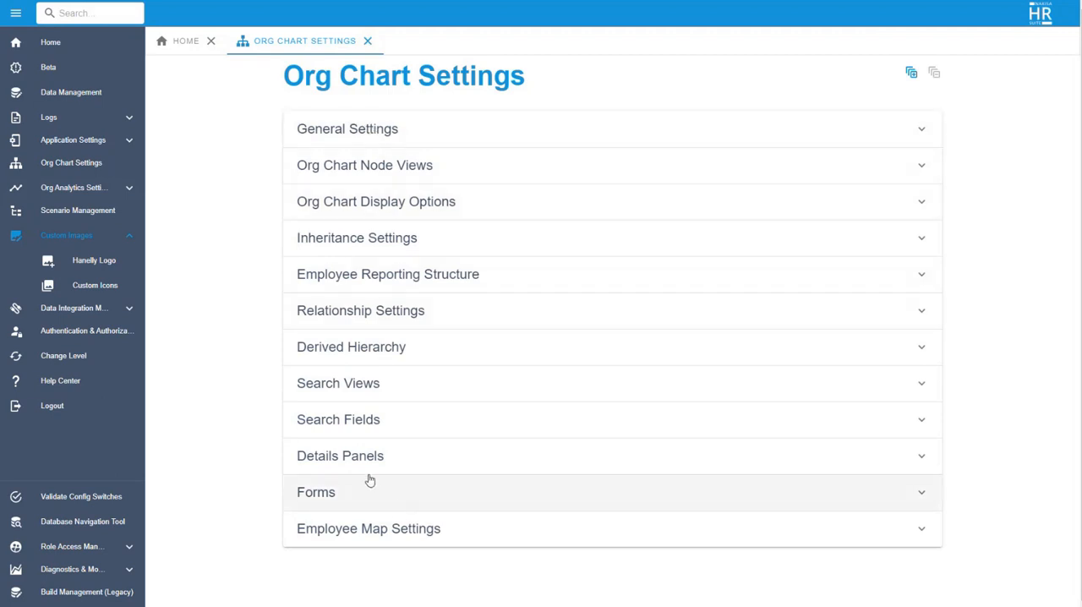
left_click(396, 167)
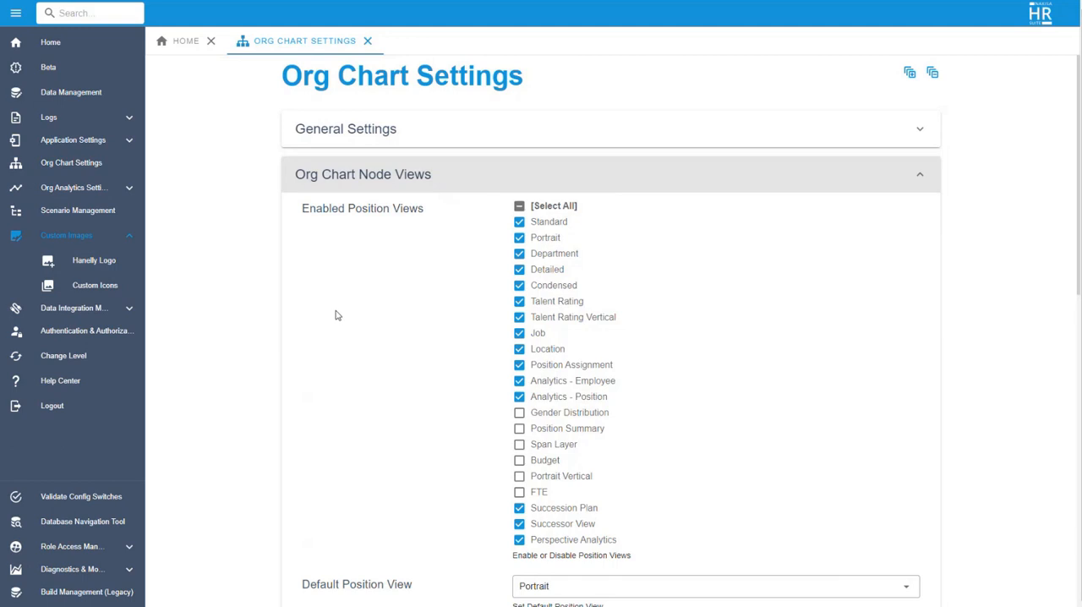
scroll(336, 318, "down", 3)
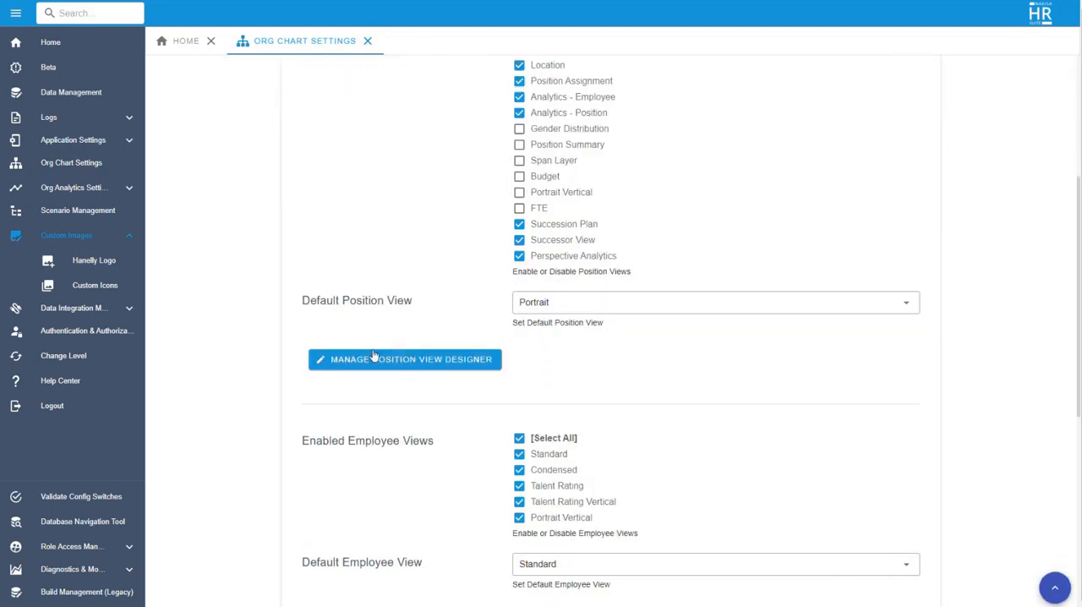
left_click(411, 367)
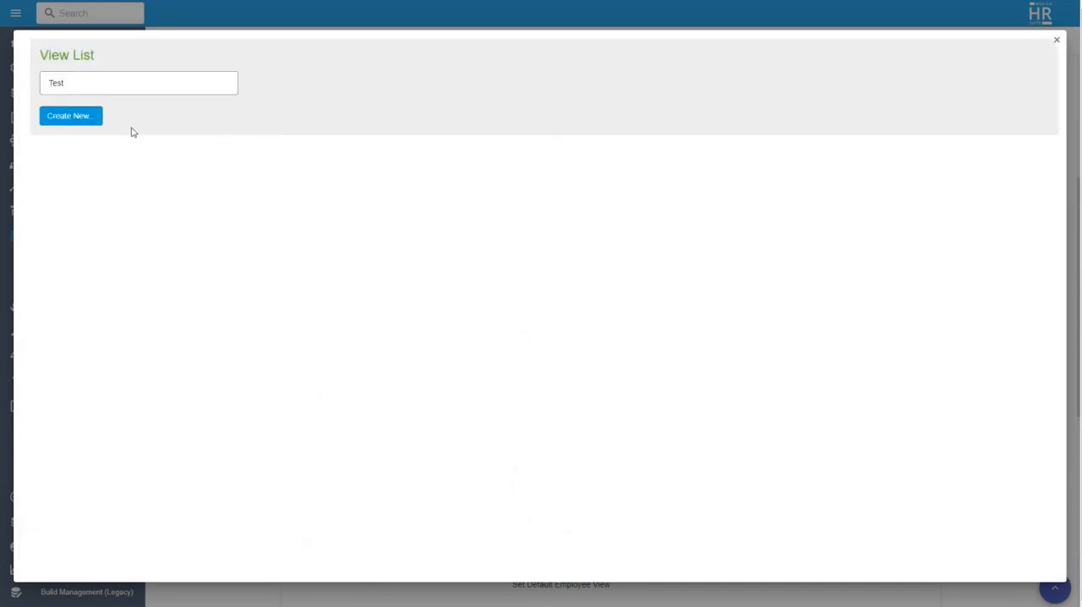
left_click(80, 123)
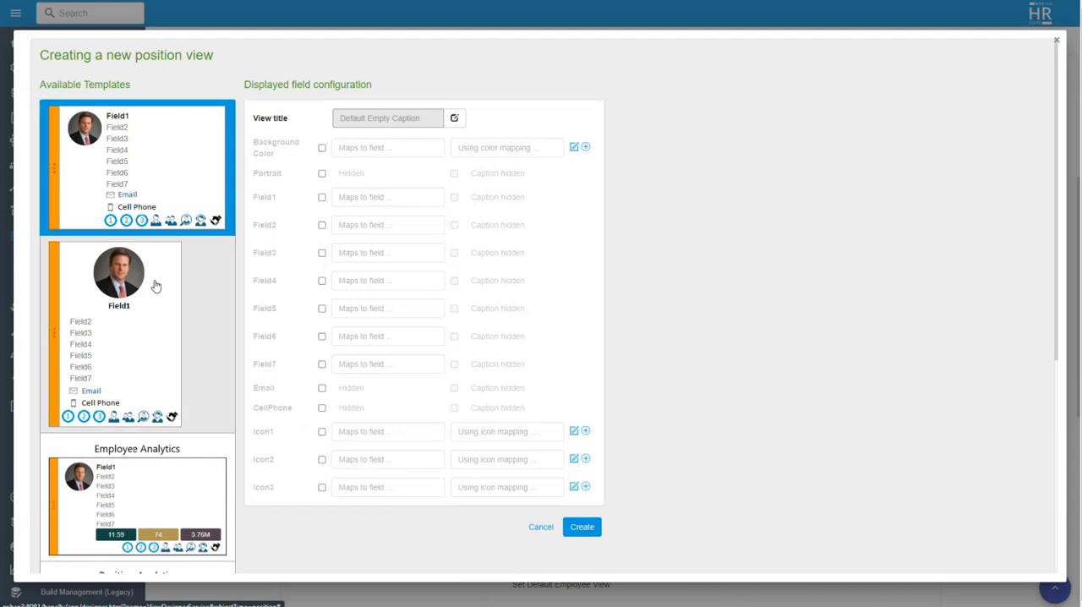
Step: Choose the Employee Analytics template for the new position view and set its English title to "Employee Class"
scroll(155, 285, "down", 5)
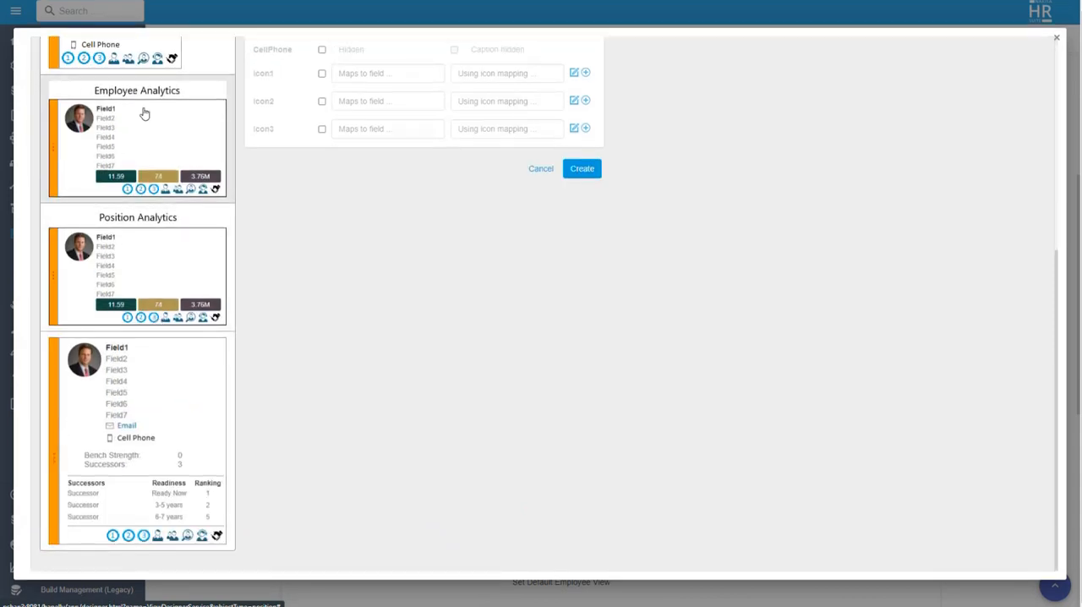
scroll(144, 113, "up", 5)
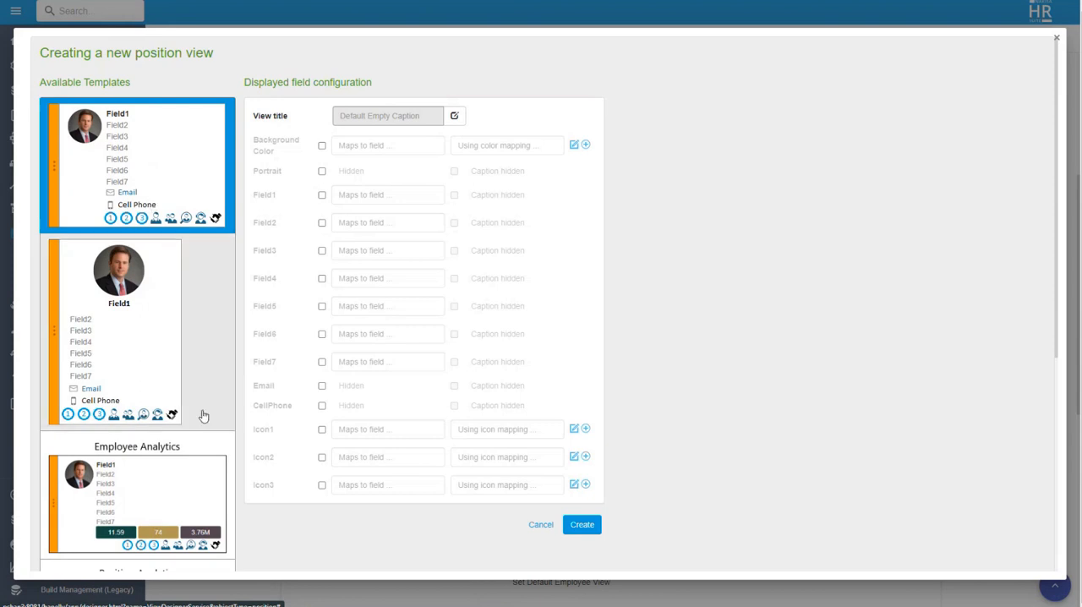
left_click(175, 504)
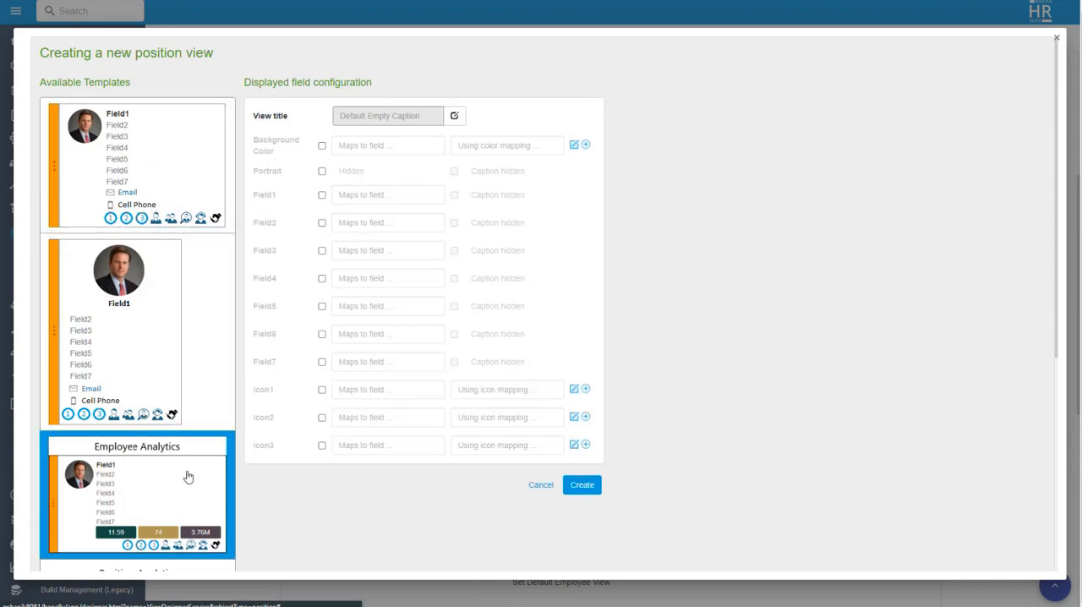
left_click(455, 117)
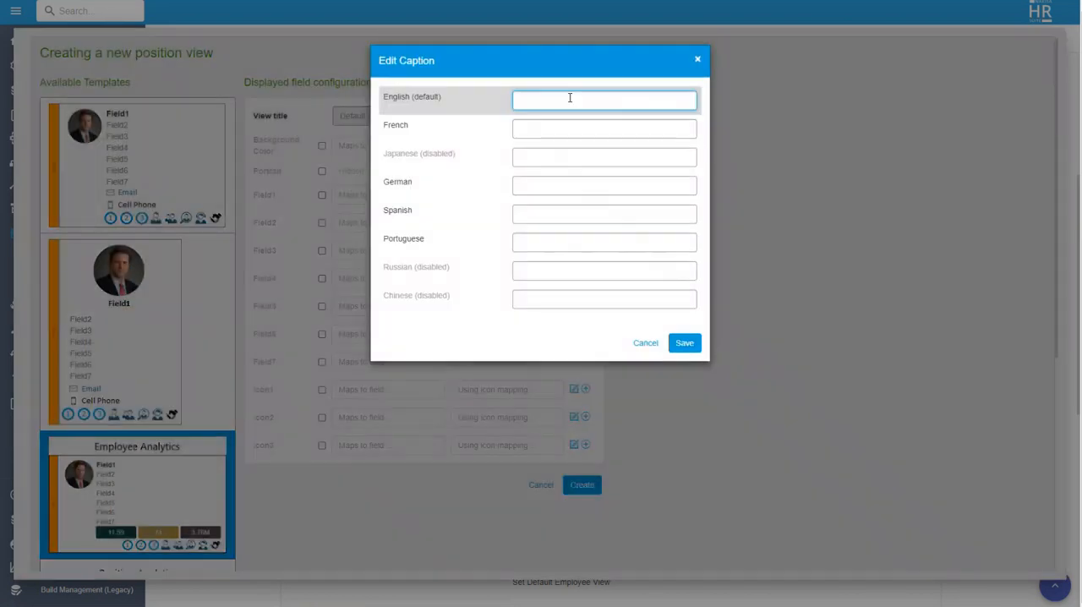
type("Employee Class")
left_click(684, 342)
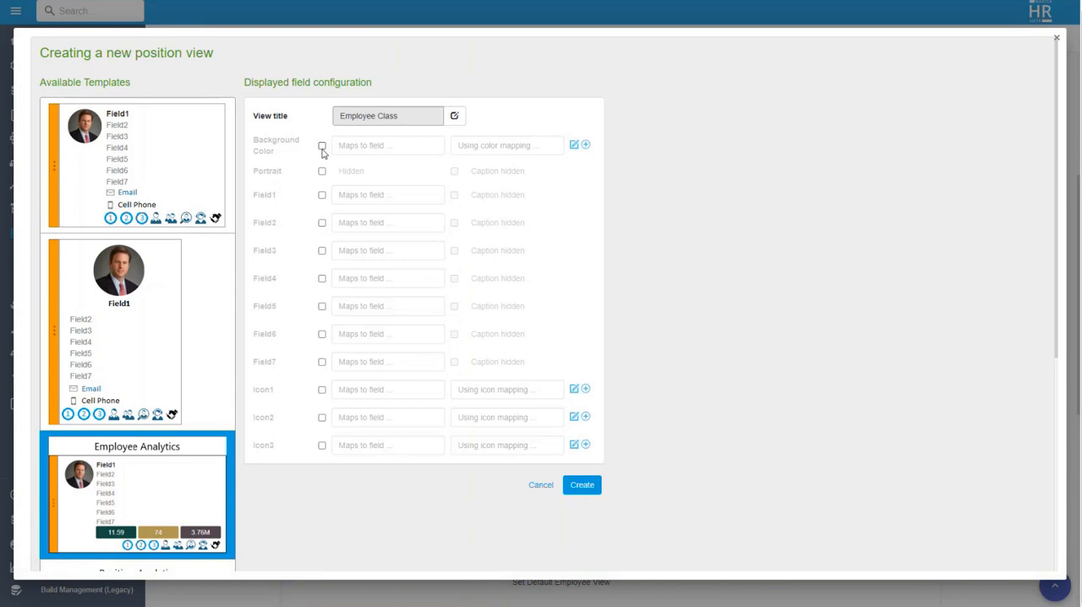
Step: Display the portrait in the view and enable Field1, mapped to Position Name
left_click(322, 172)
left_click(322, 195)
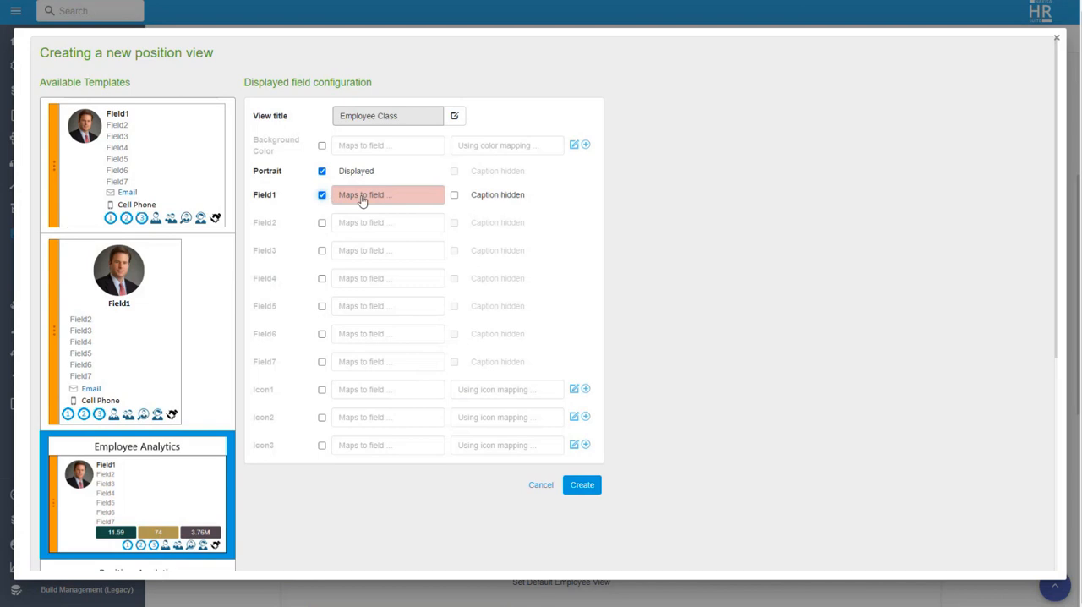
left_click(363, 200)
type("posio")
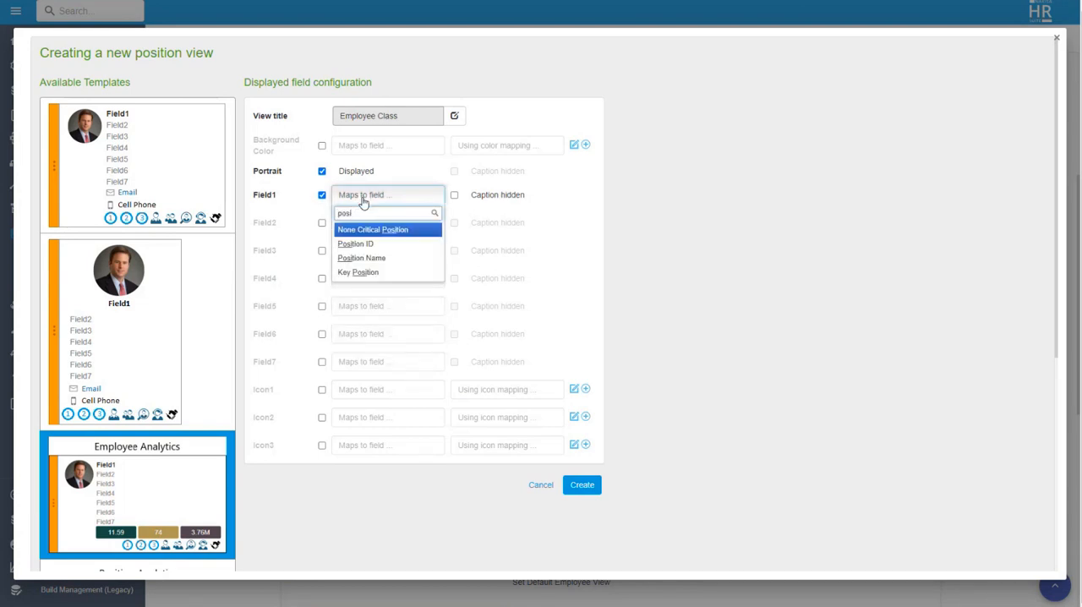
left_click(361, 259)
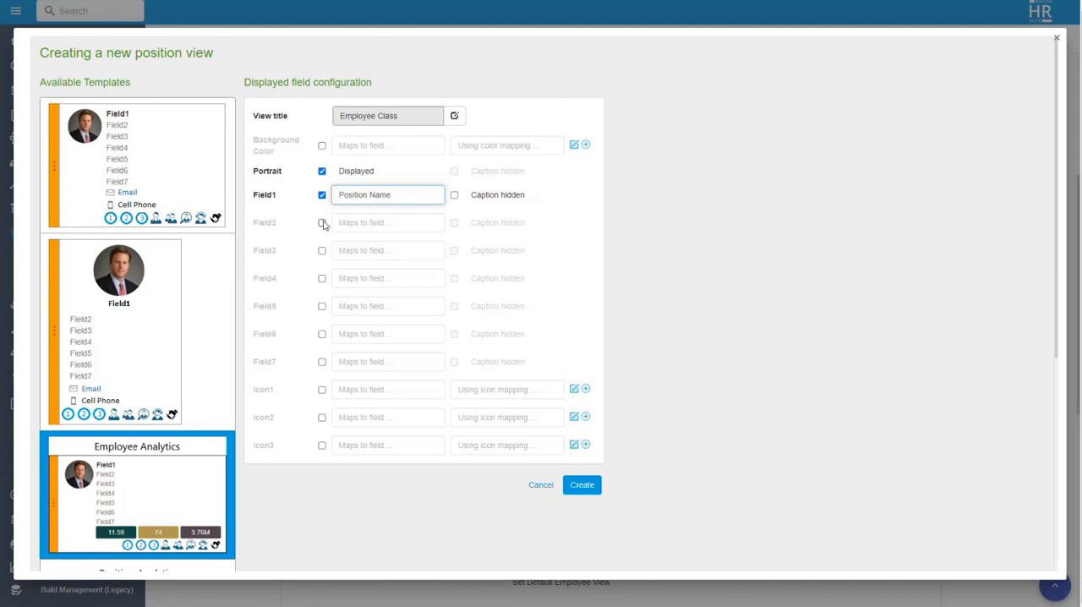
Step: Enable Field2 mapped to Full Name and Field3 mapped to Employee Class (Pos Type)
left_click(322, 223)
left_click(358, 226)
type("full")
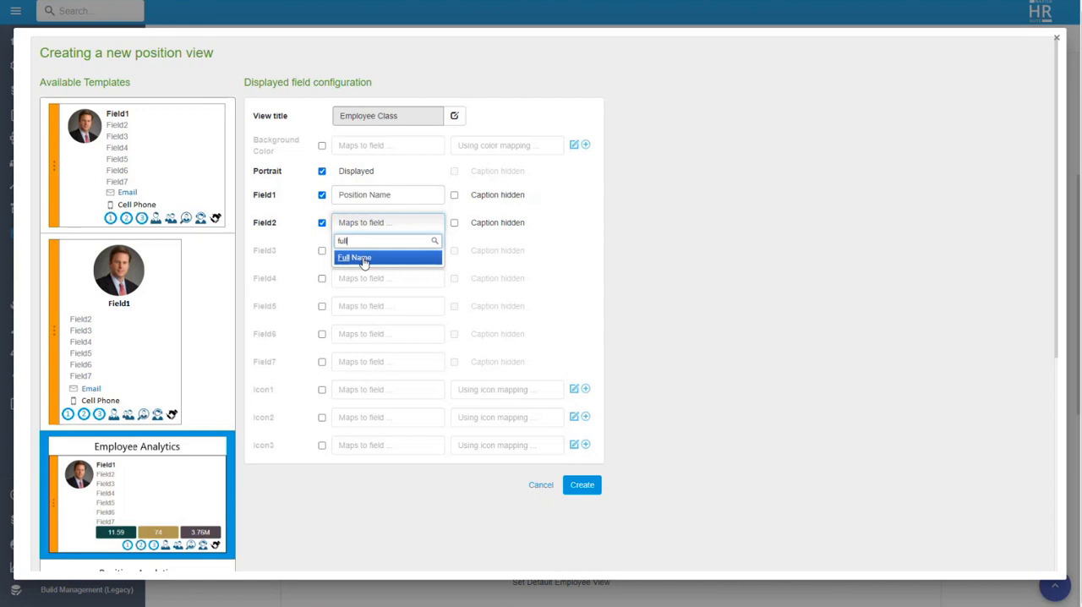
left_click(361, 257)
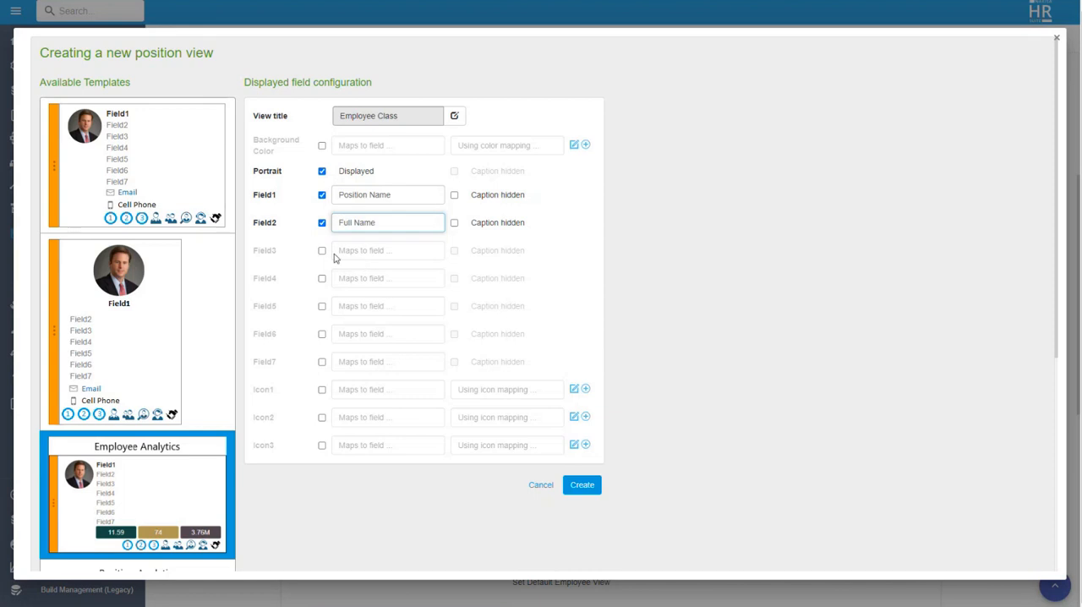
left_click(322, 251)
left_click(358, 252)
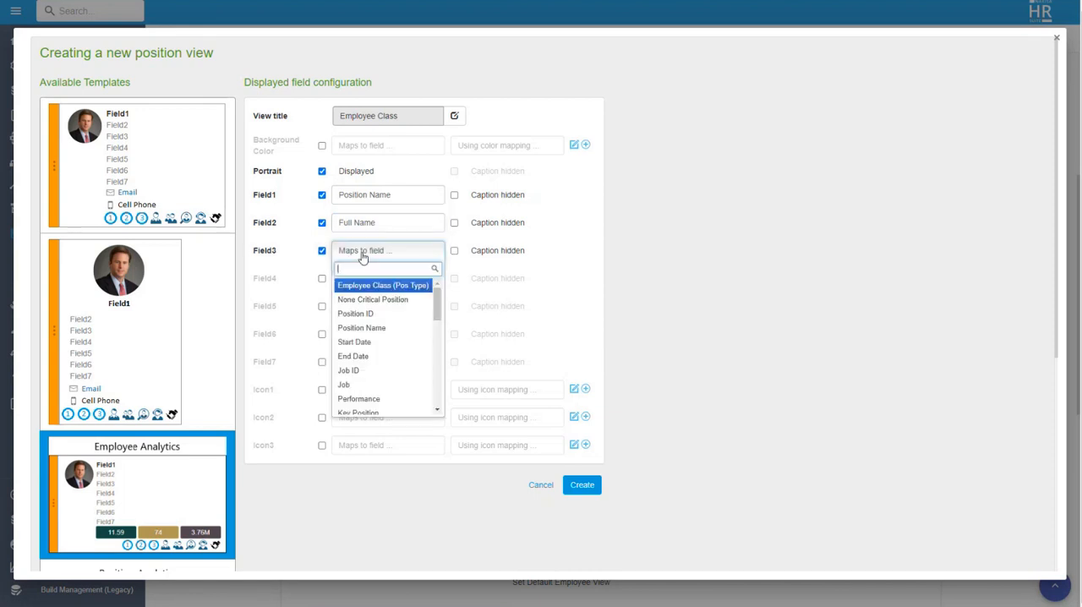
left_click(372, 288)
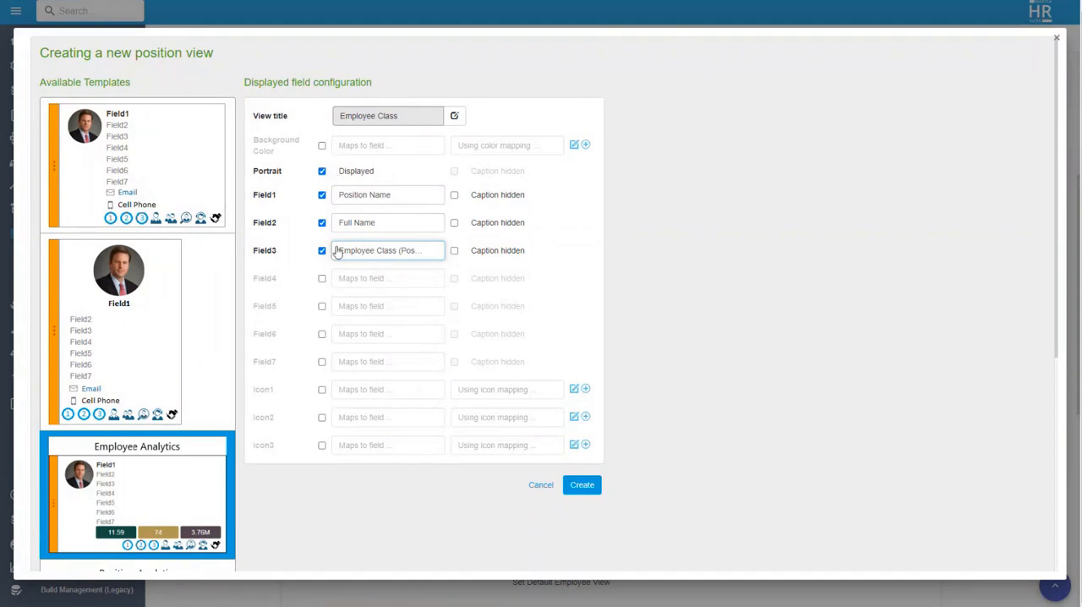
Step: Enable the view's background color and map it to the Employee Class (Pos Type) field
left_click(322, 147)
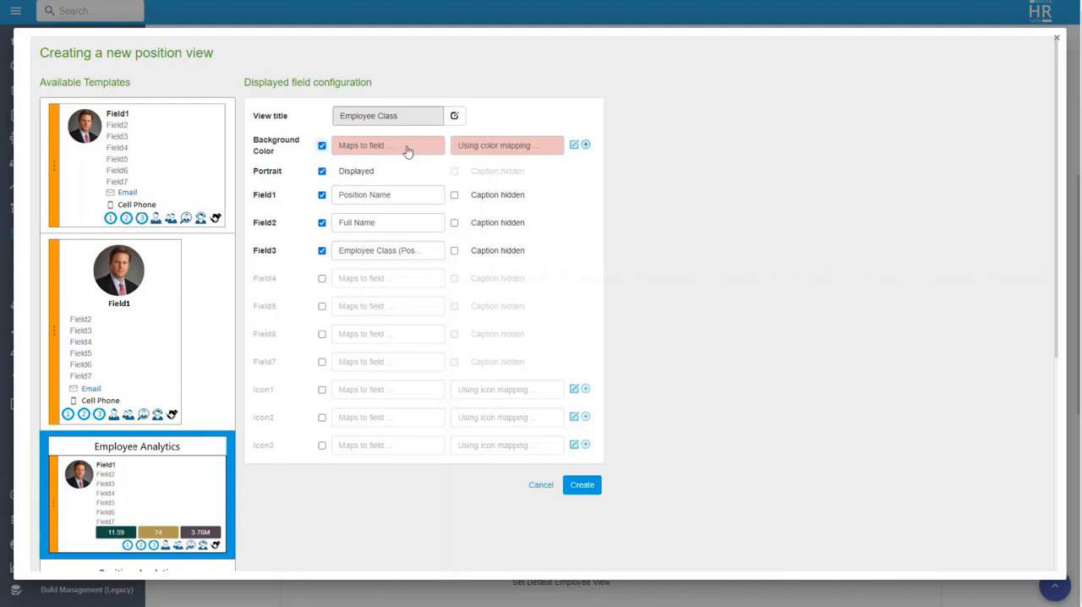
left_click(393, 150)
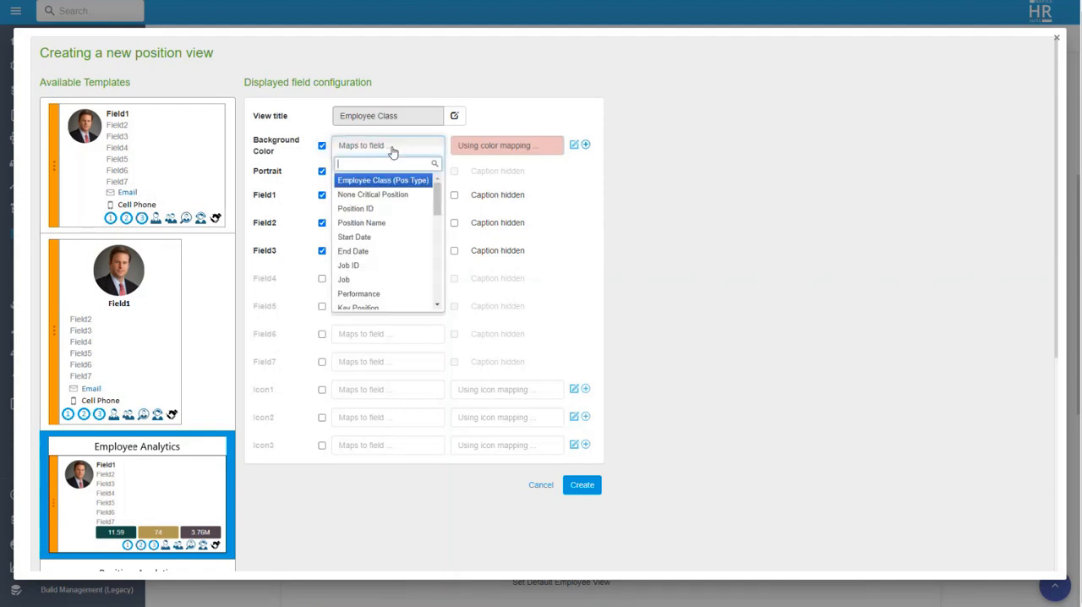
left_click(389, 181)
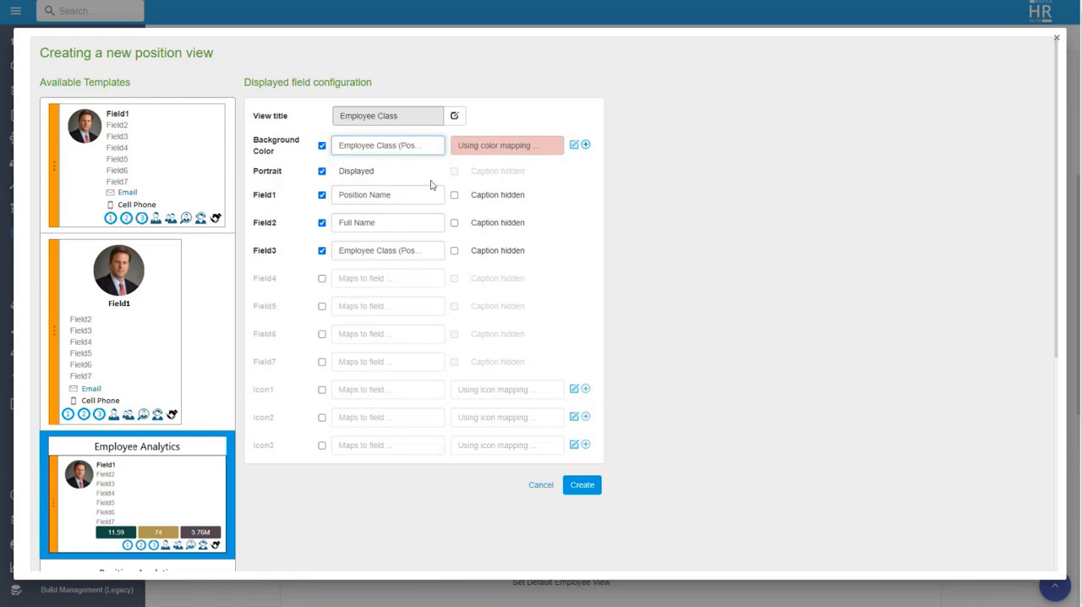
Step: Start a new background color mapping named "EC View Designer" and add the key Contractor with yellow as its value
left_click(584, 146)
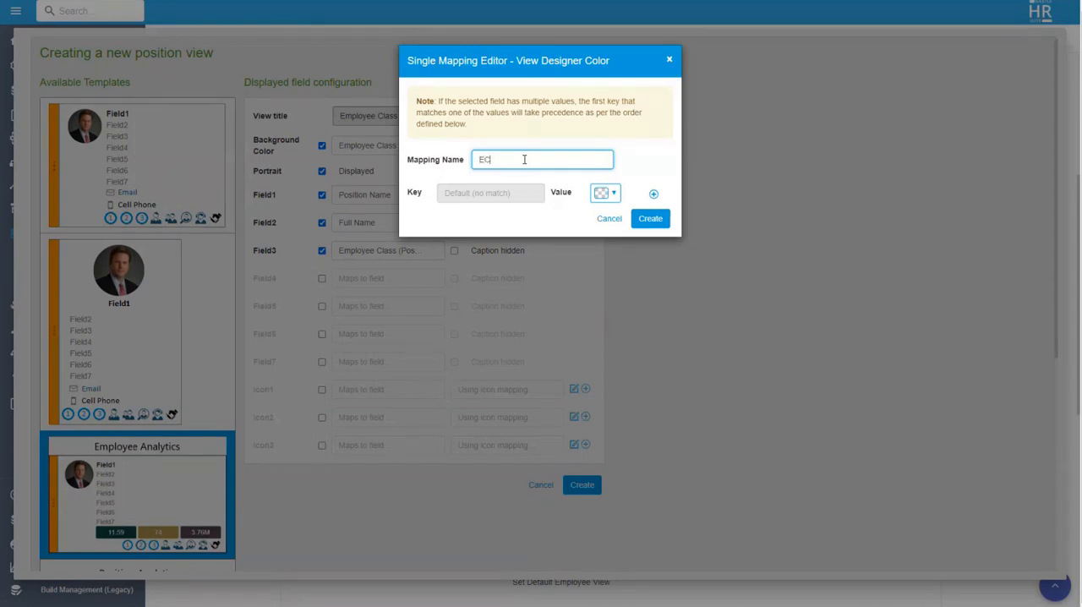
type("ew Designer")
left_click(653, 194)
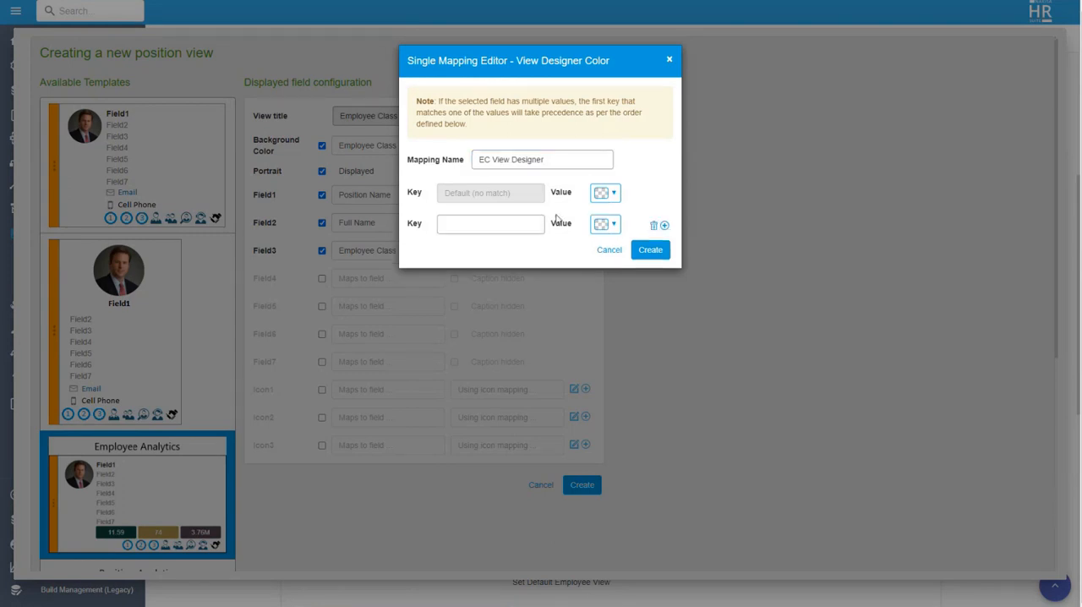
left_click(488, 227)
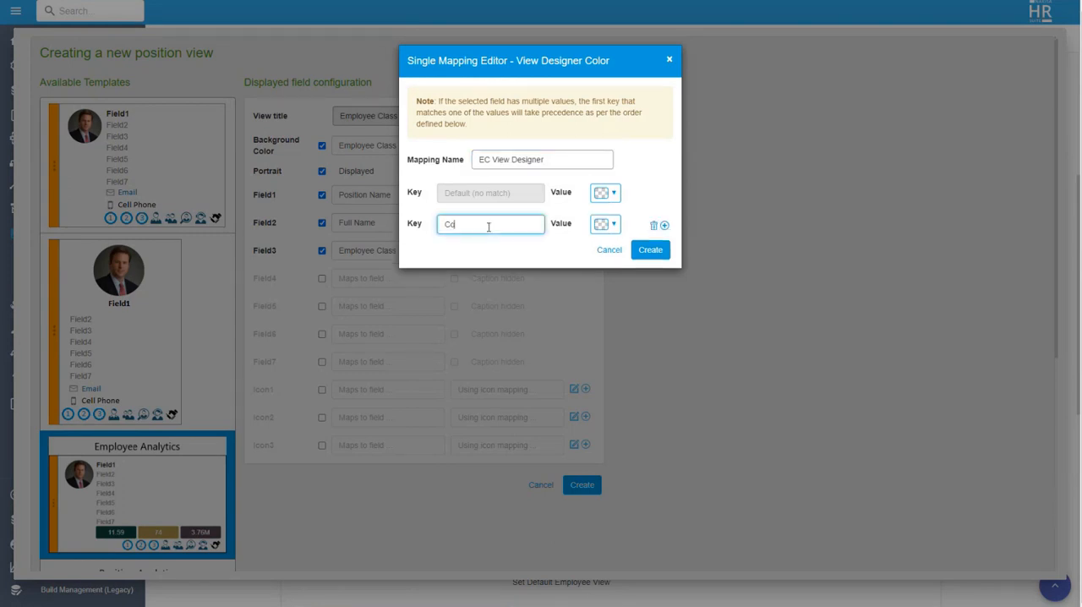
type("Contractor")
left_click(615, 224)
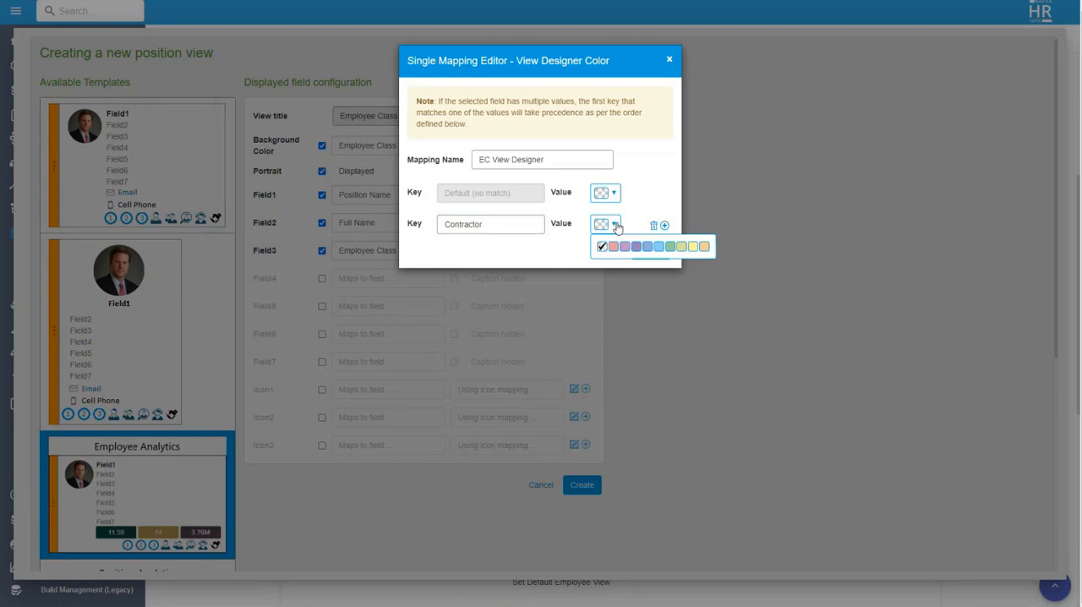
left_click(692, 246)
Step: Add a second key, Expatriate, to the color mapping with blue as its value
left_click(664, 226)
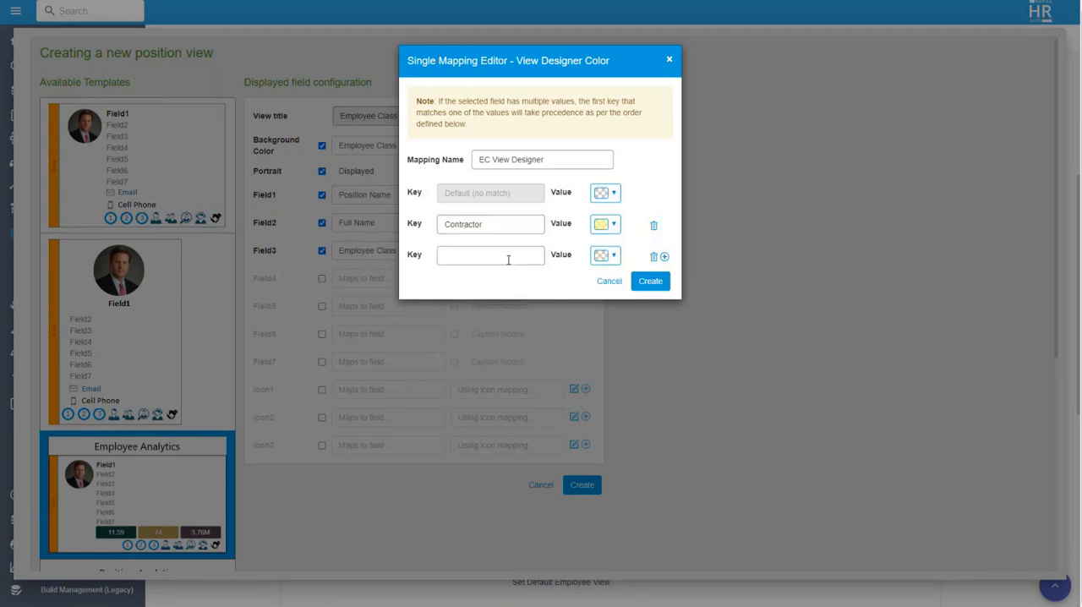
left_click(508, 260)
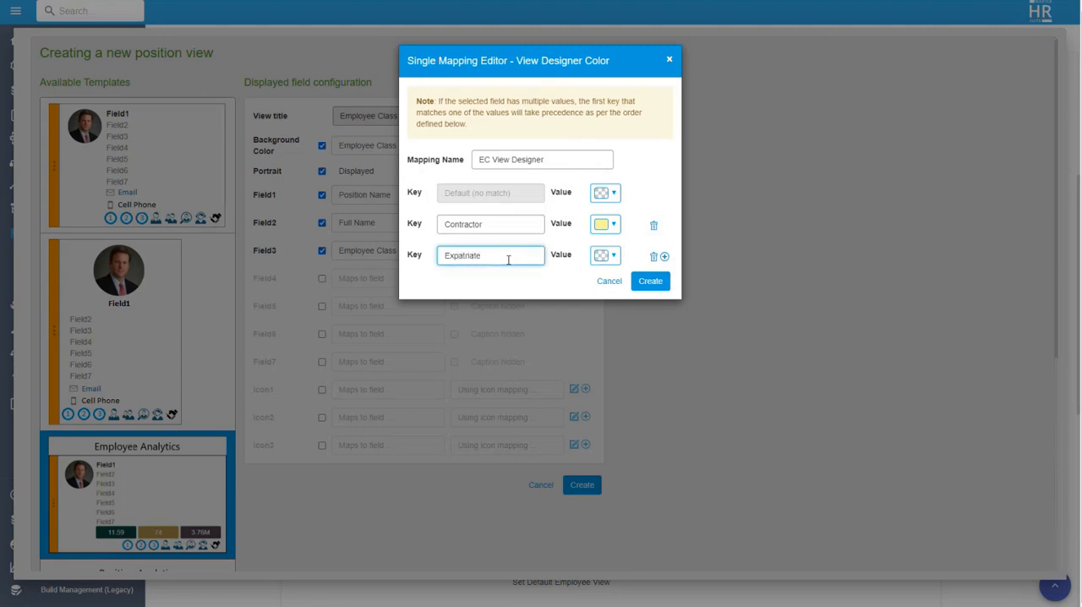
left_click(615, 256)
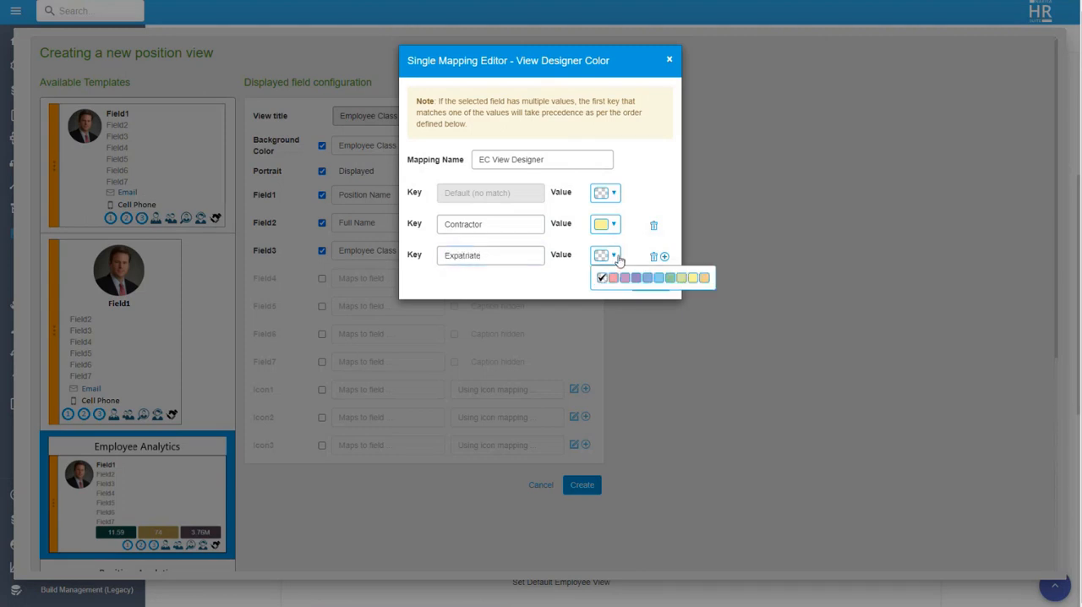
left_click(659, 277)
left_click(646, 245)
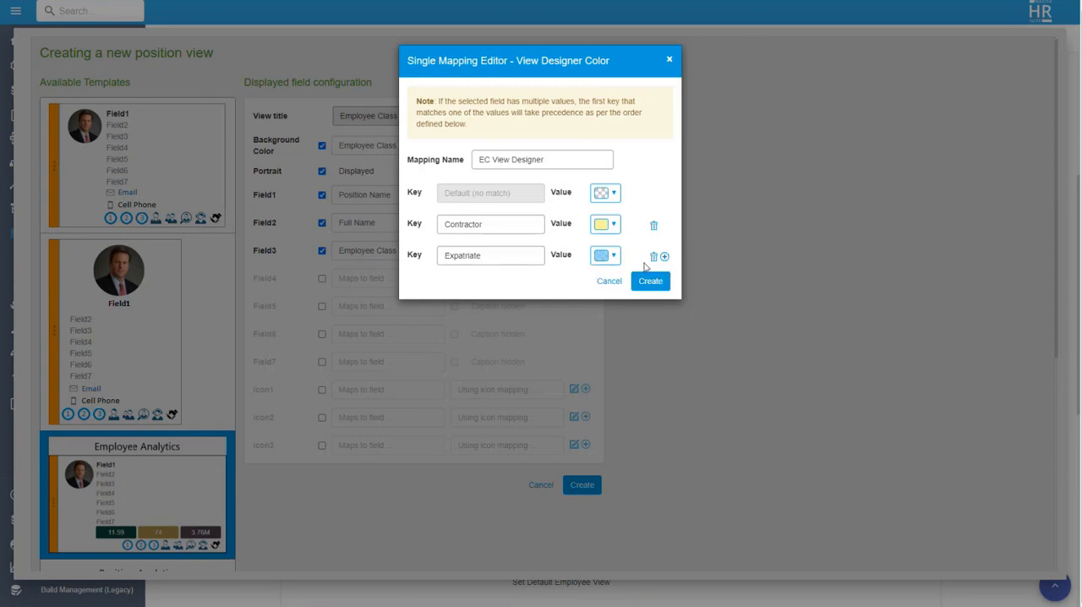
Step: Add a third key, Apprentice, with orange as its value and create the EC View Designer color mapping
left_click(666, 257)
left_click(483, 284)
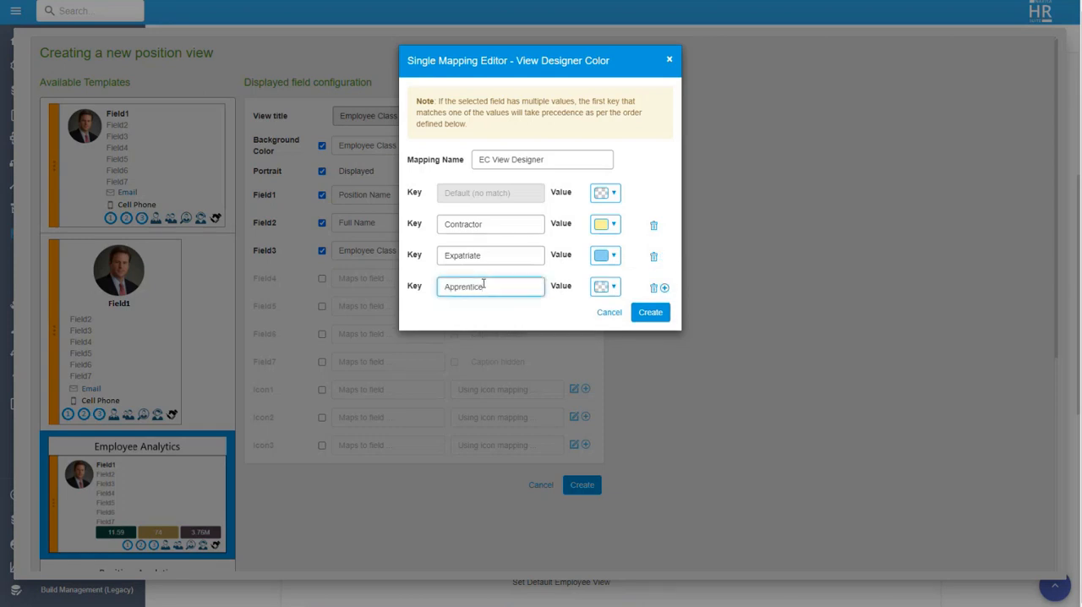
left_click(610, 286)
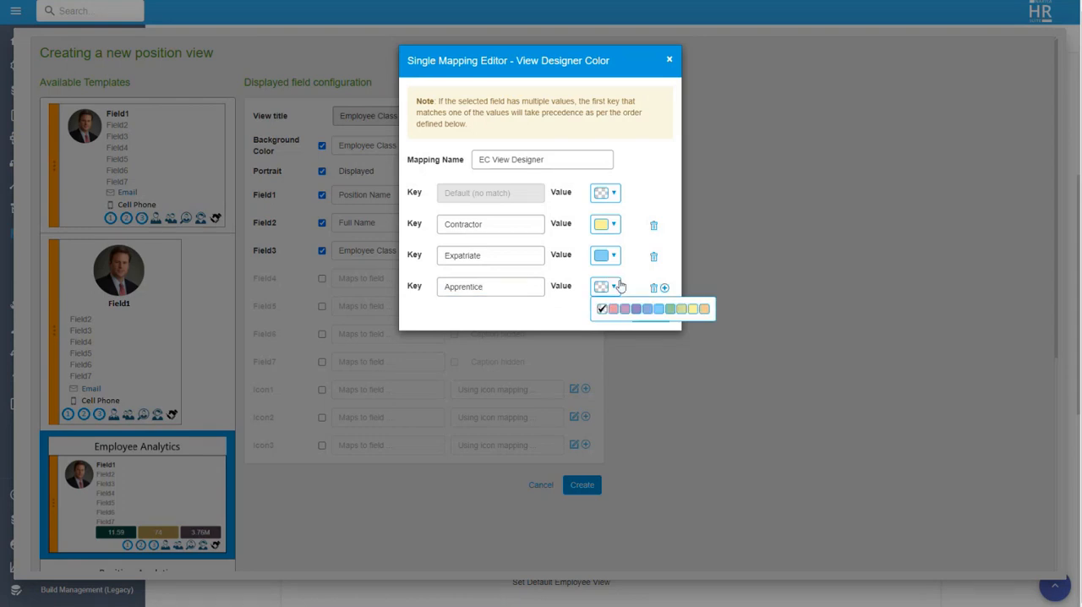
left_click(703, 309)
left_click(523, 315)
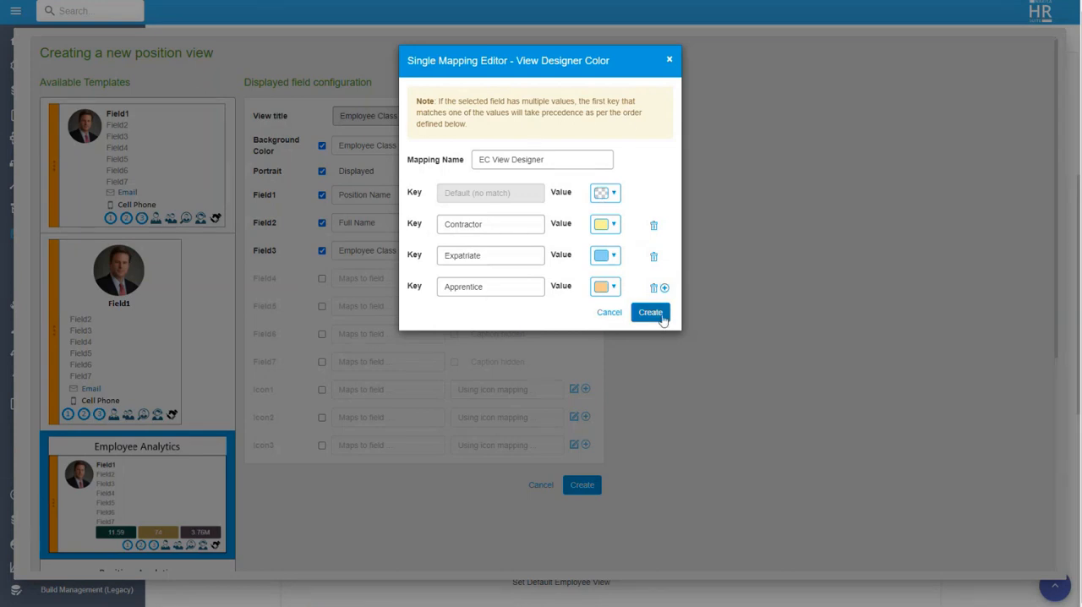
left_click(652, 313)
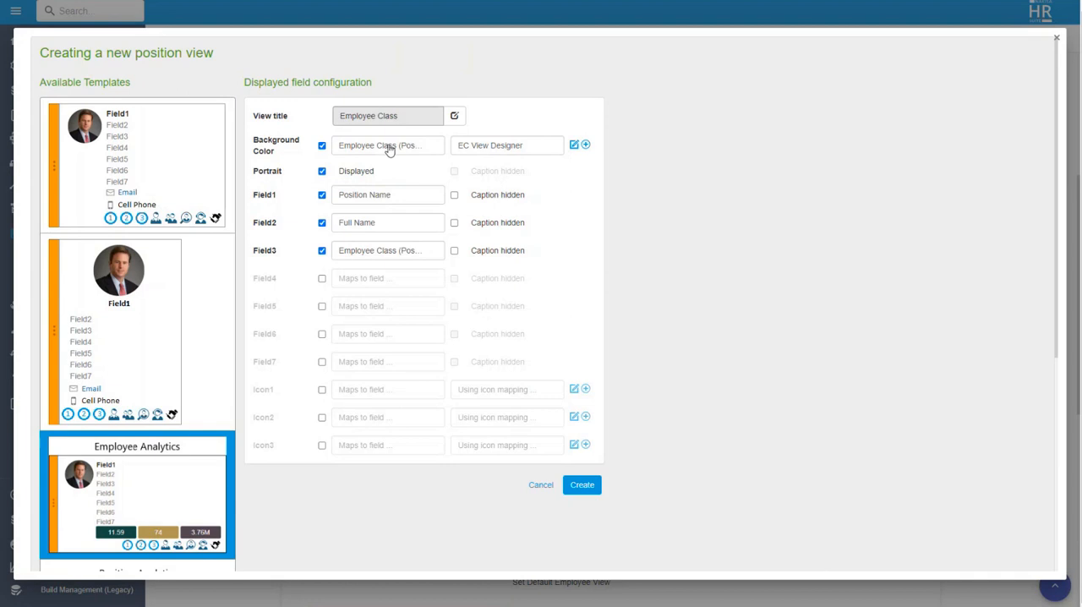
Step: Enable Icon1 mapped to Employee Class (Pos Type) using Icons Mappings, and review that icon mapping's keys and values
left_click(322, 389)
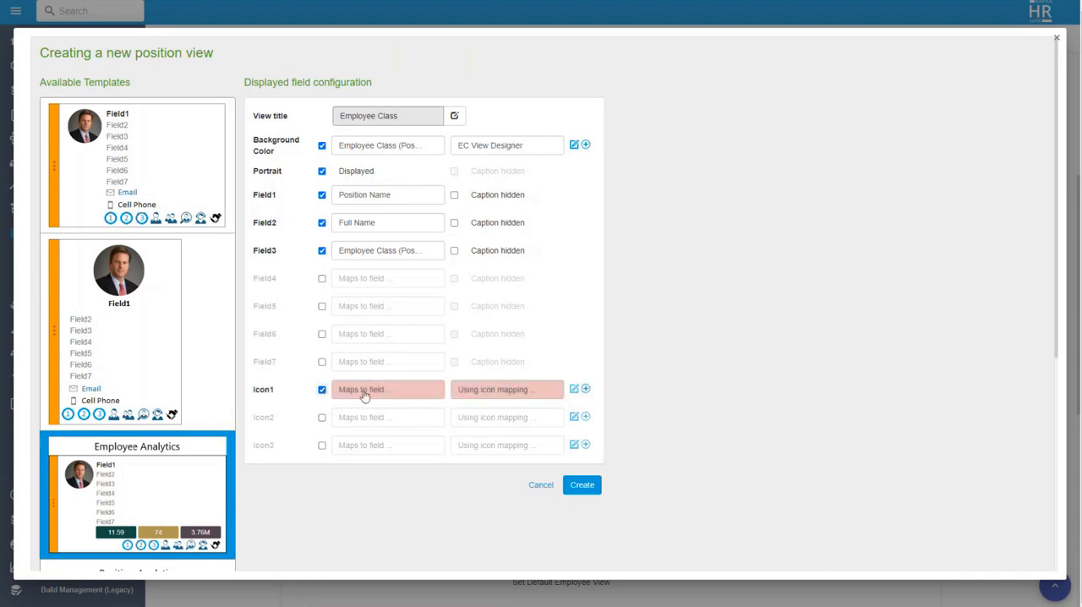
left_click(381, 393)
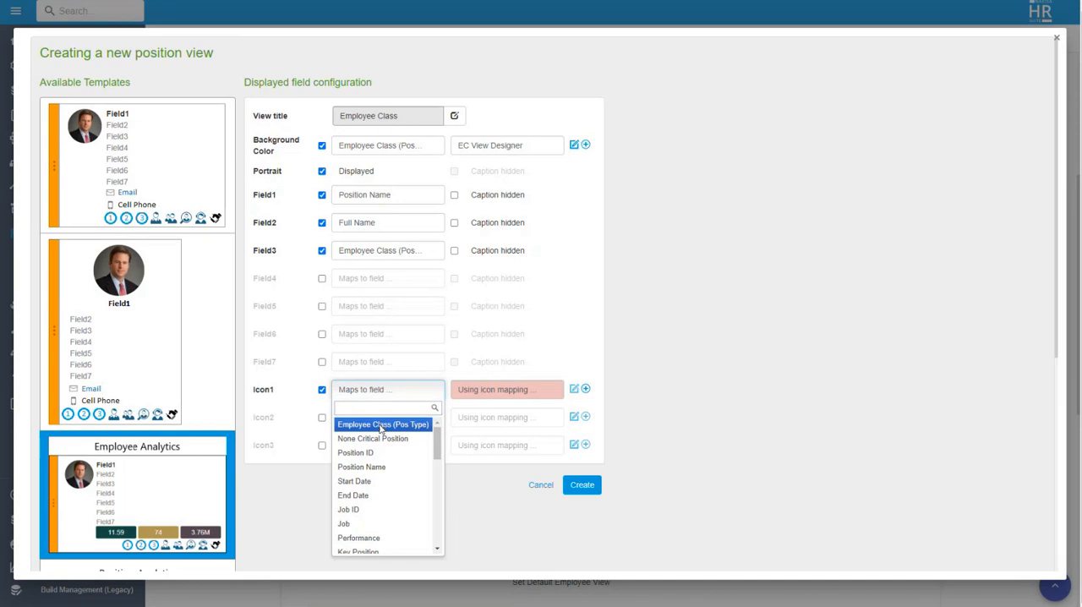
left_click(381, 425)
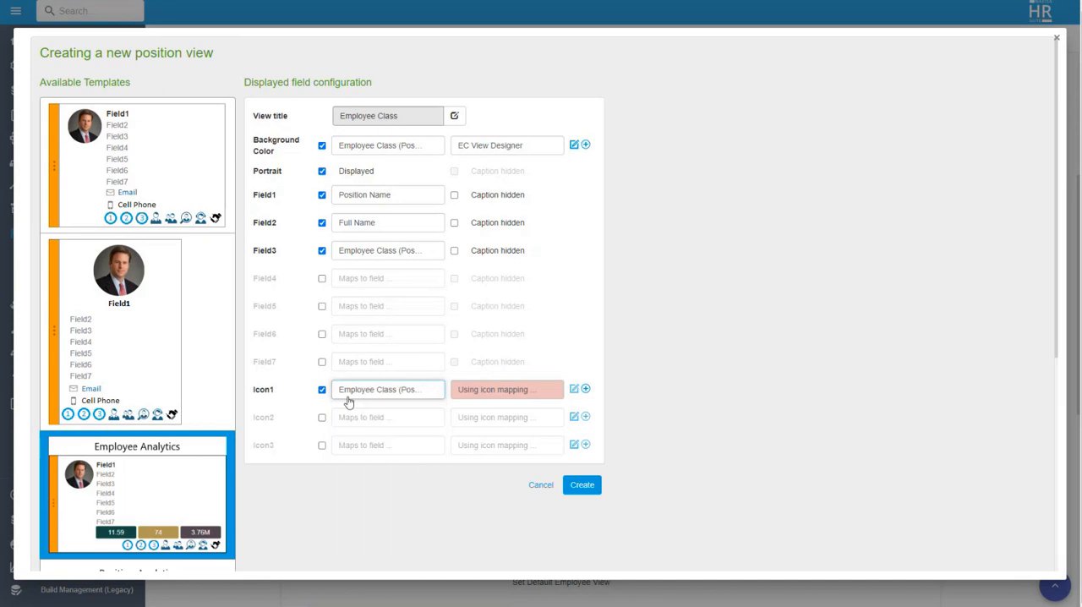
left_click(517, 397)
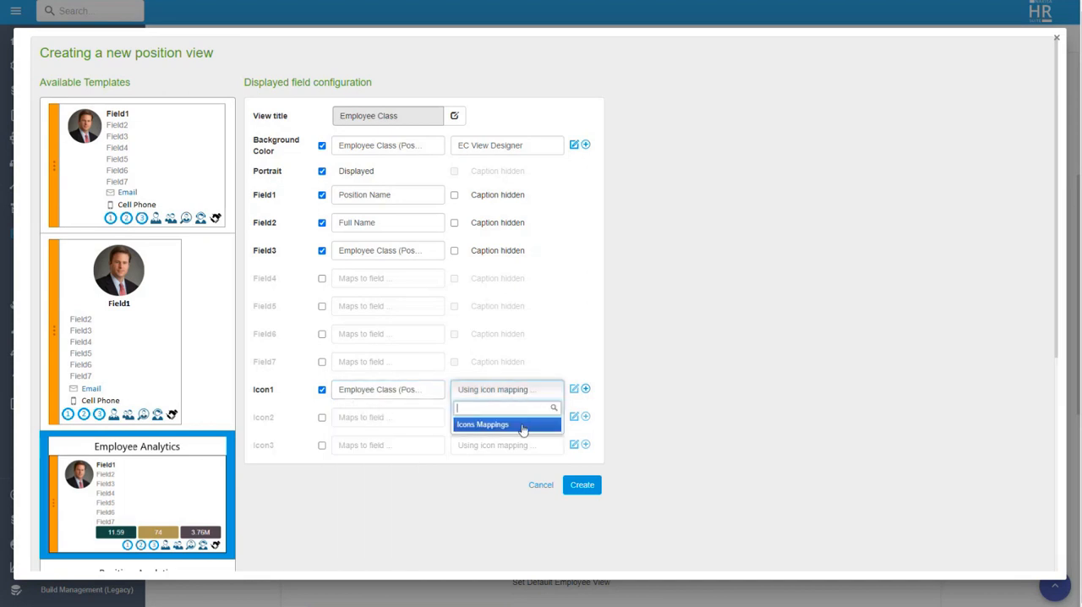
left_click(522, 425)
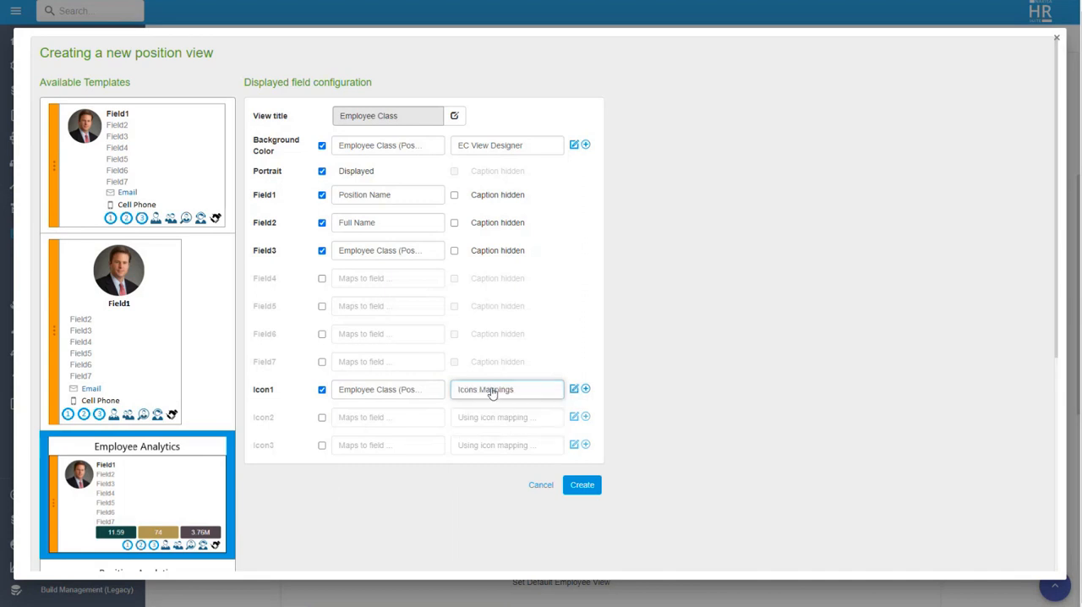
left_click(575, 388)
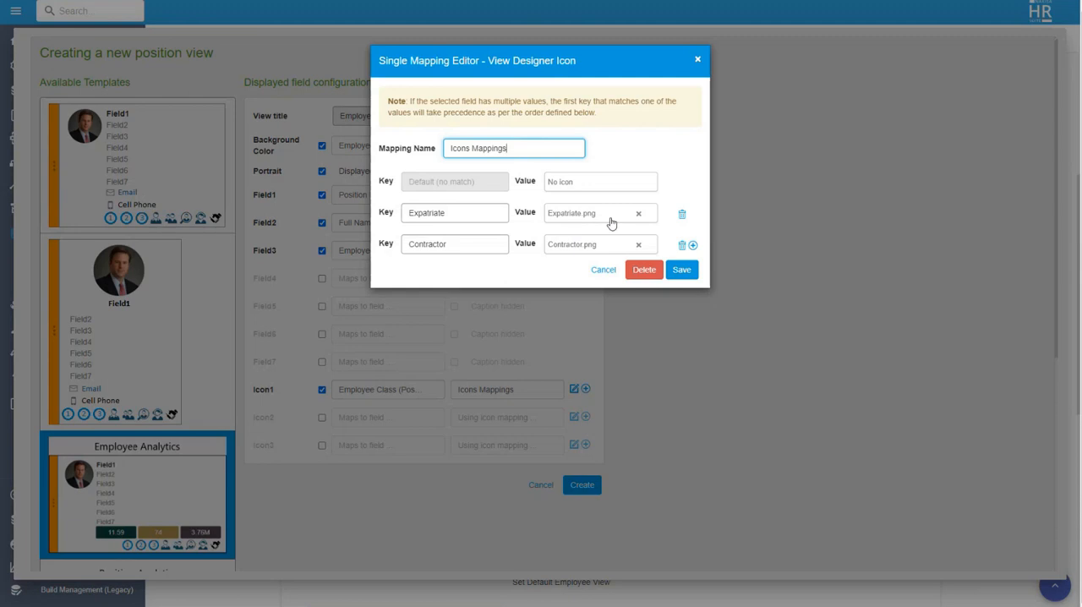
left_click(604, 271)
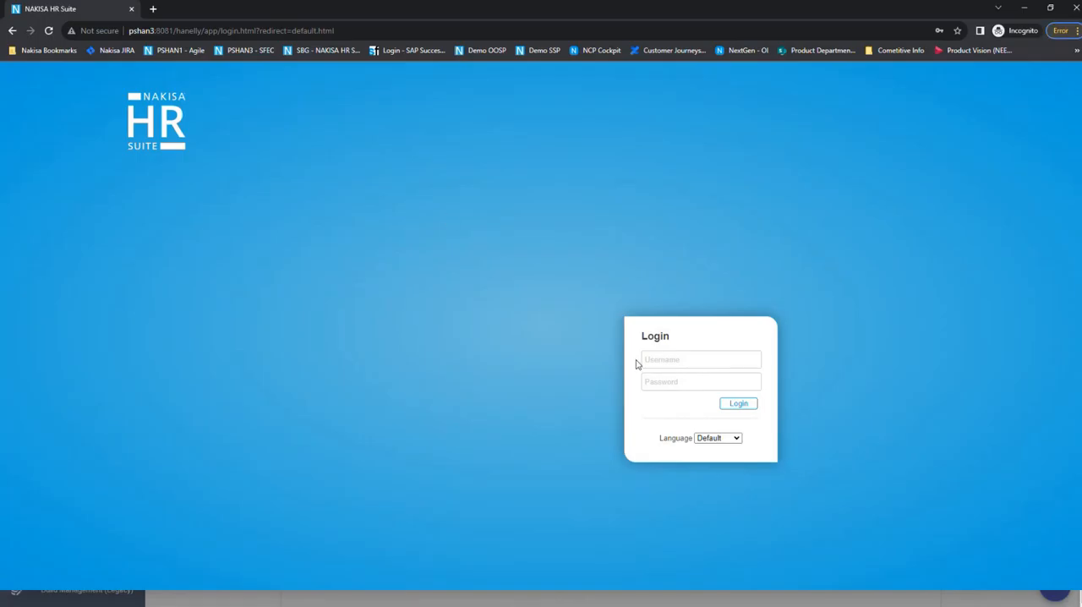
Step: Log in to the Nakisa HR Suite application with the saved username and password, and show it in full screen
left_click(644, 360)
left_click(719, 417)
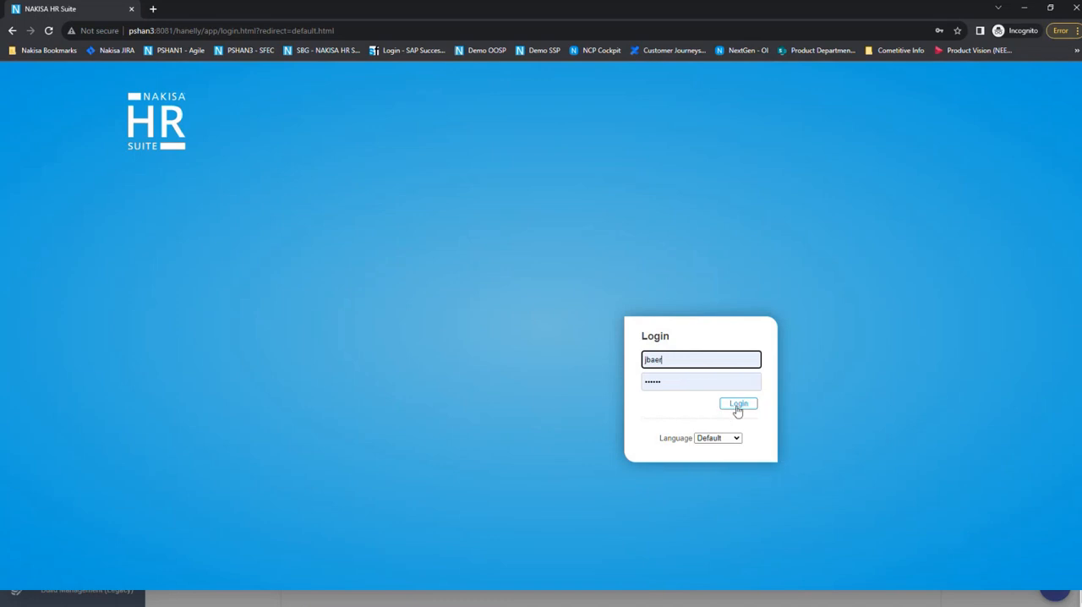
left_click(738, 405)
key("F11")
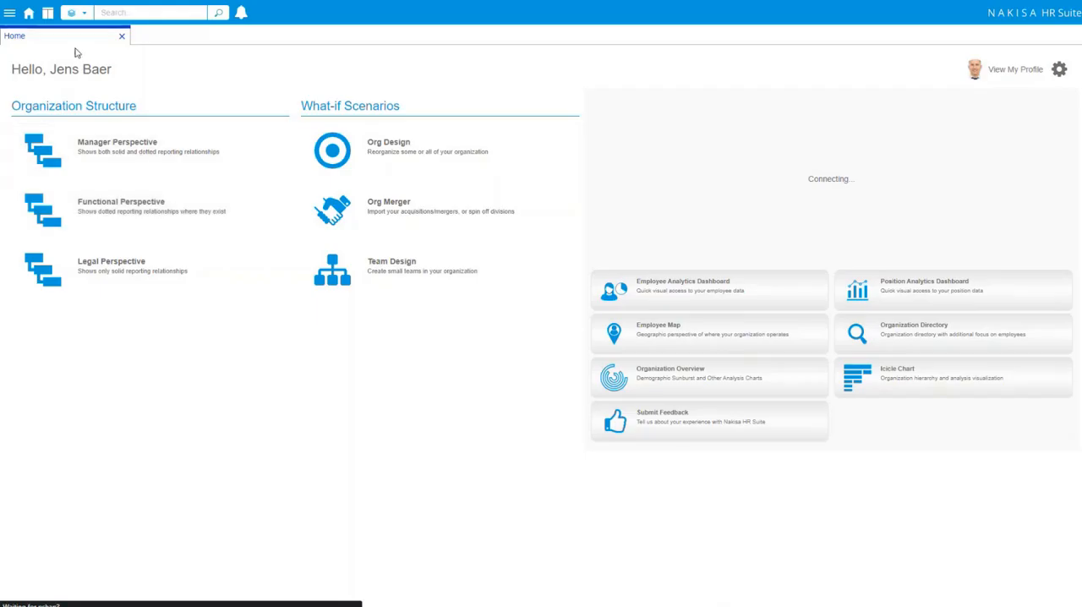
Step: Open the Manager Perspective org chart and switch its position chart view to Employee Class
left_click(104, 145)
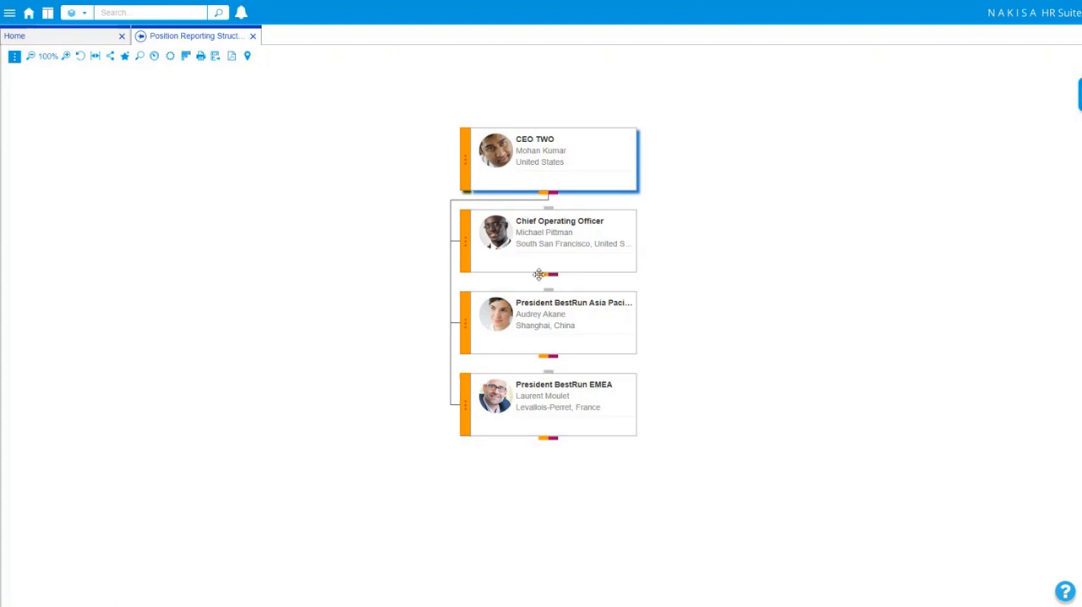
left_click(13, 59)
mouse_move(72, 106)
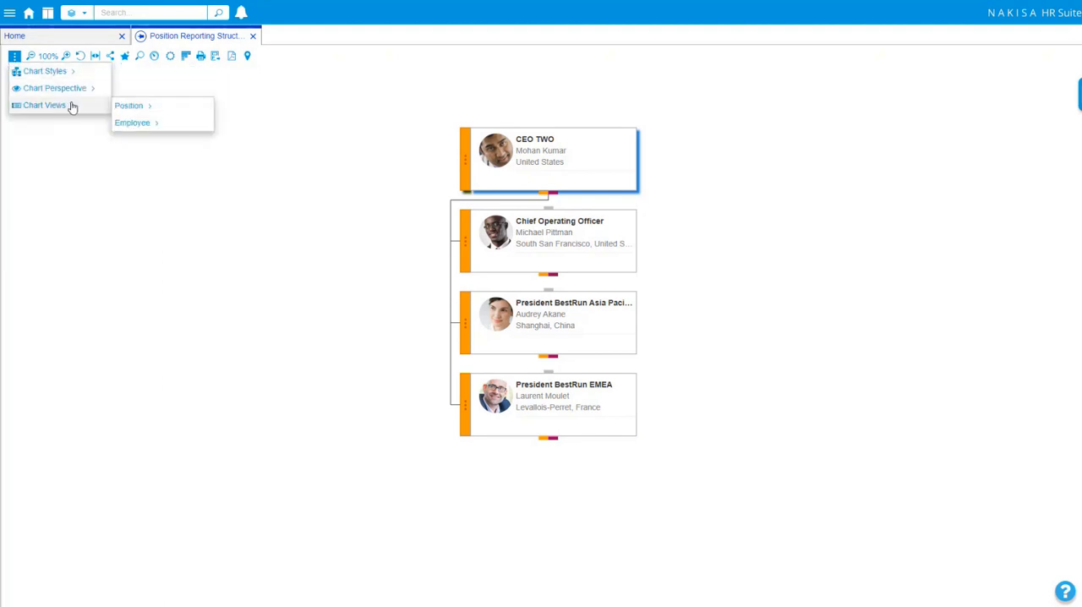
mouse_move(140, 105)
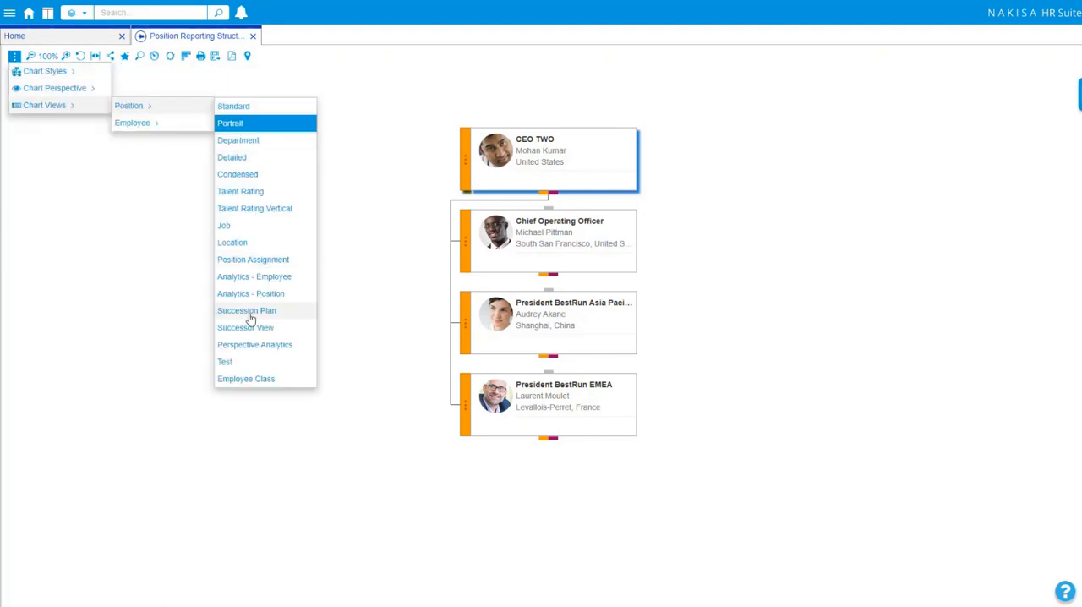
left_click(258, 382)
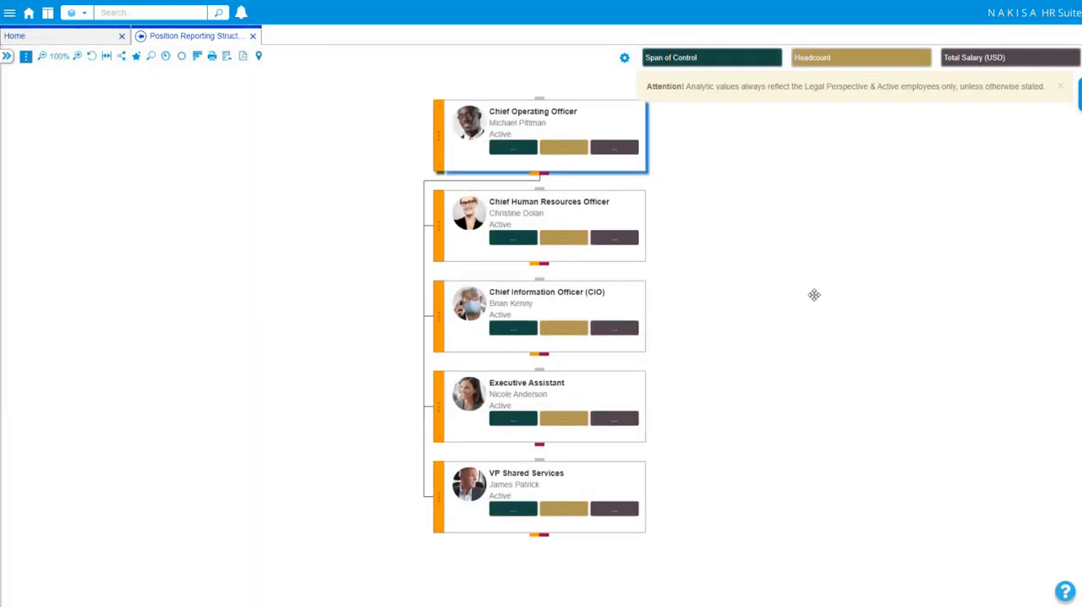
Step: Drill down the org chart through the Chief Human Resources Officer and President United States to the Service Manager's team
left_click_drag(814, 295, 771, 275)
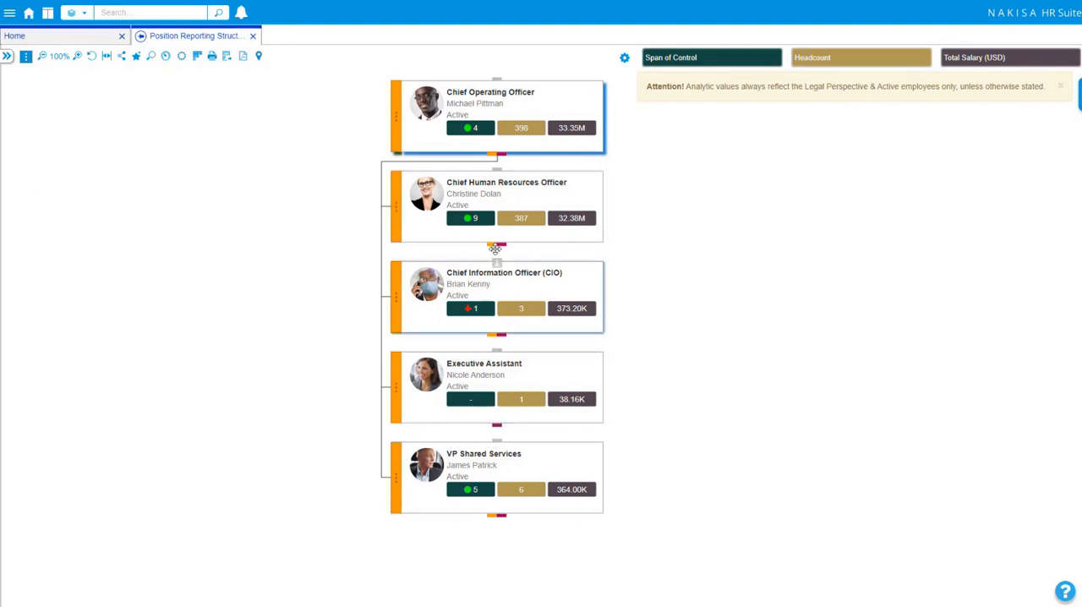
left_click_drag(496, 170, 258, 253)
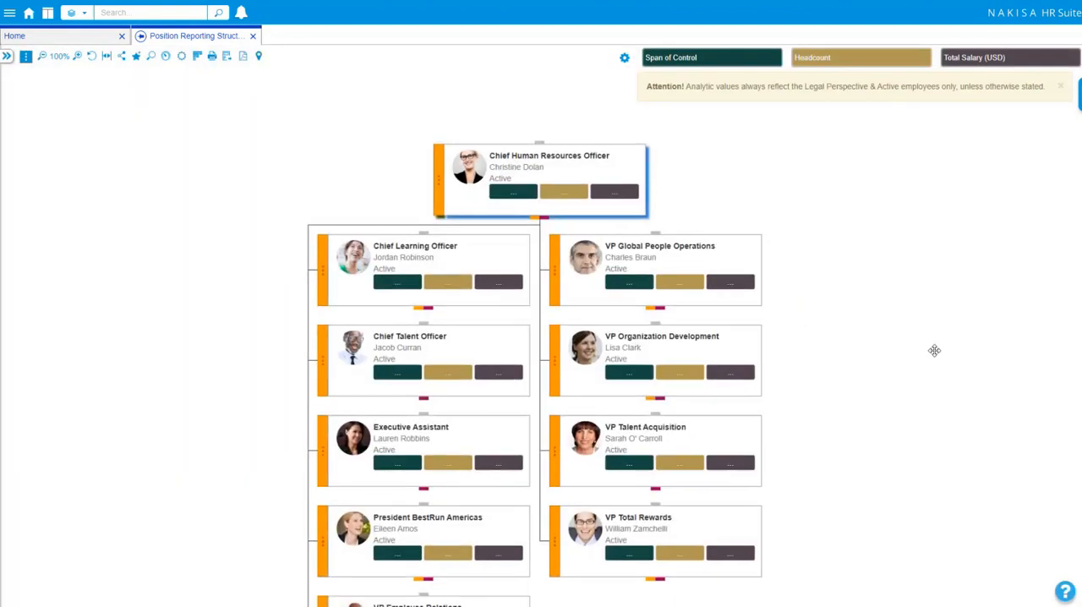
left_click_drag(935, 350, 861, 269)
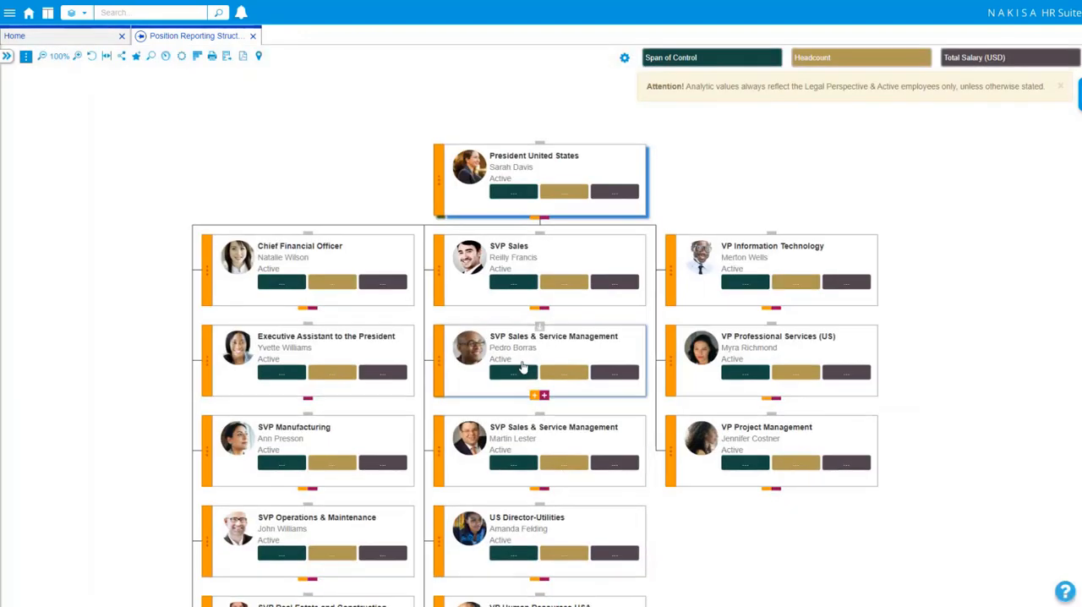
left_click(579, 372)
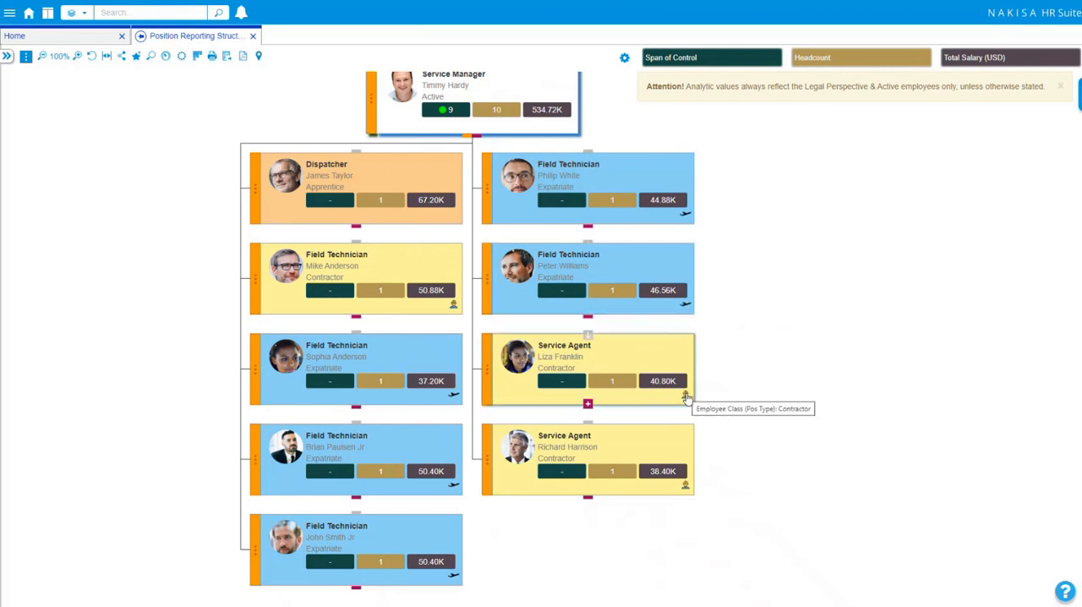
Step: Examine the background colors, employee classes and icons on the Service Manager's team cards, and fit the chart to the window
left_click(78, 56)
left_click(78, 56)
scroll(72, 169, "down", 2)
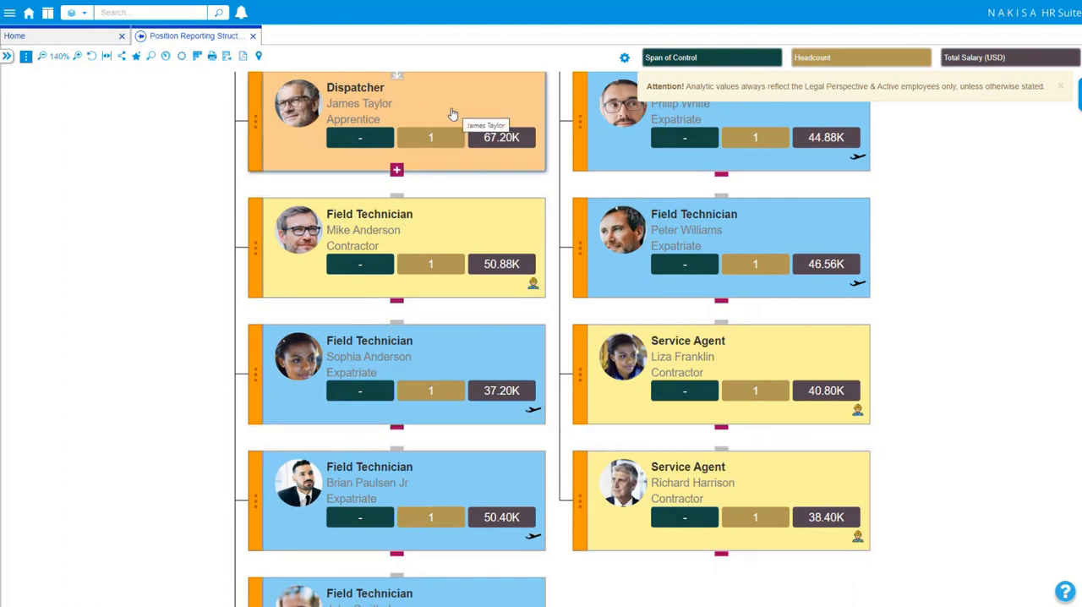
left_click_drag(130, 198, 118, 349)
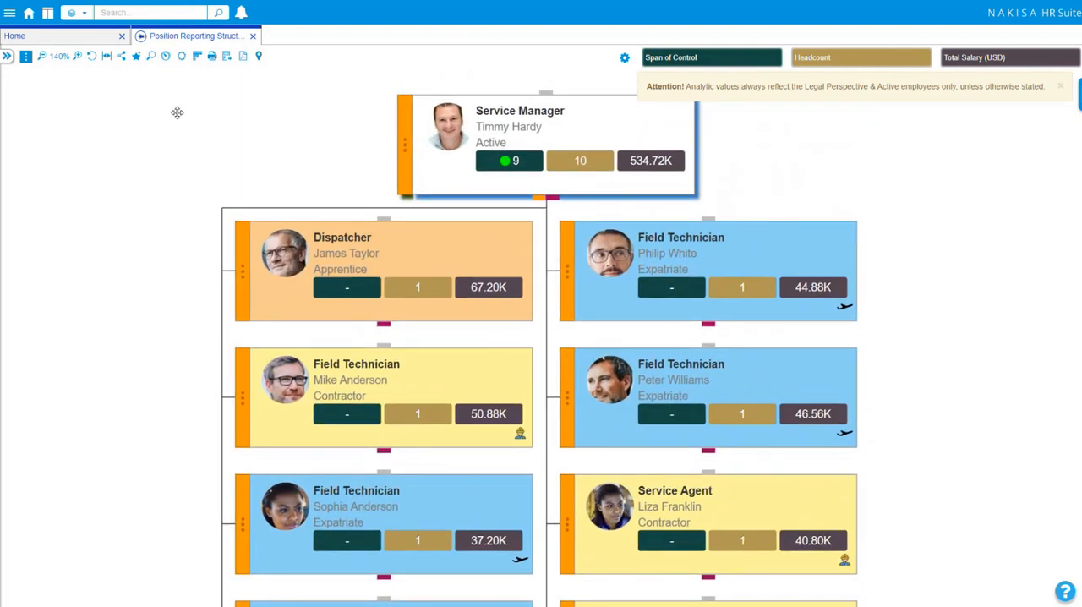
left_click_drag(181, 116, 167, 110)
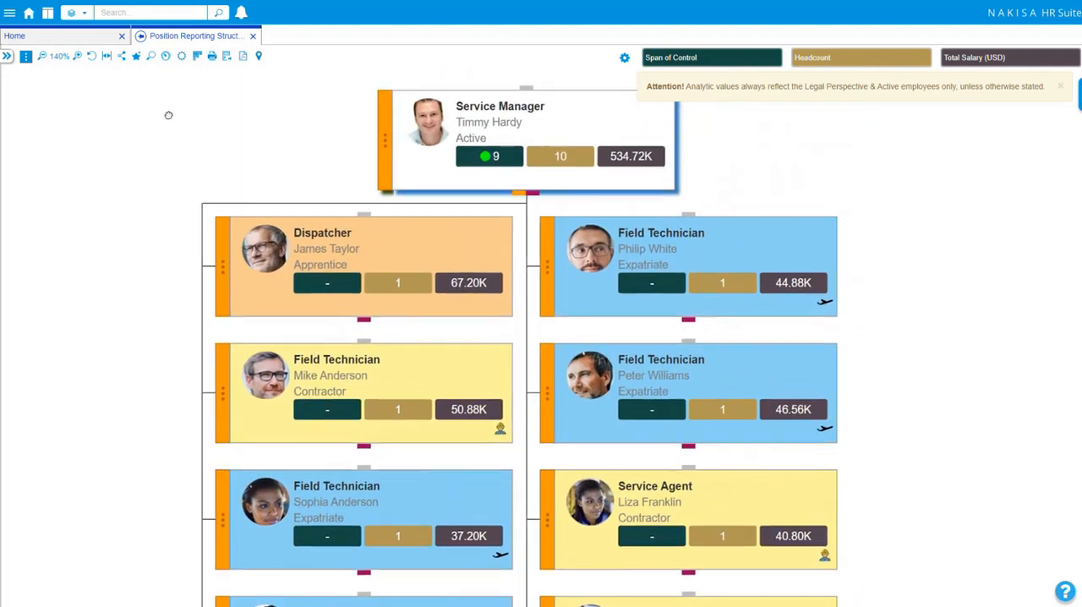
left_click(105, 57)
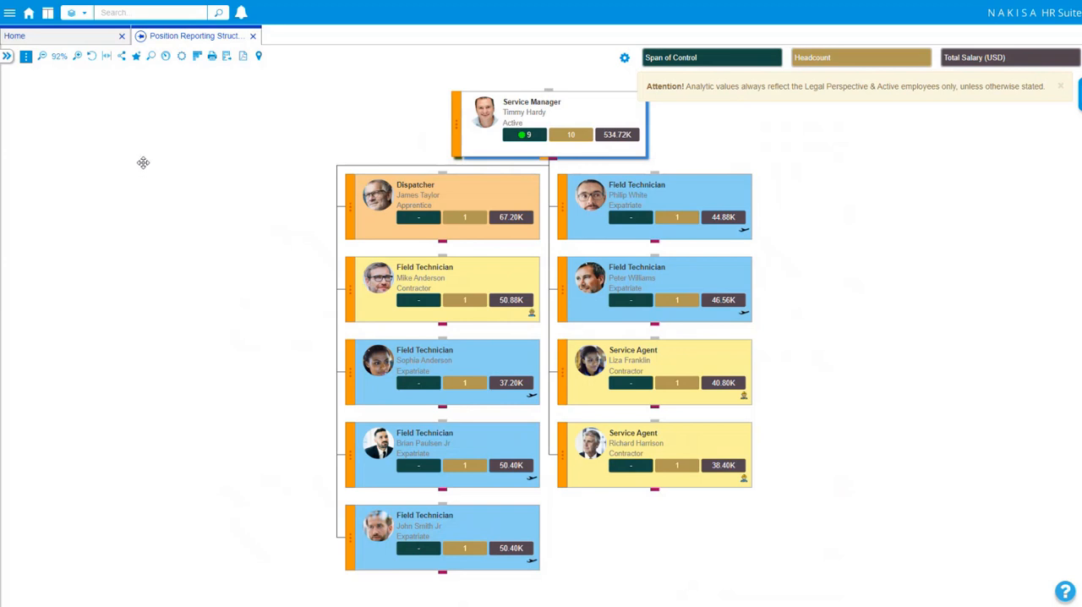
left_click_drag(193, 191, 149, 198)
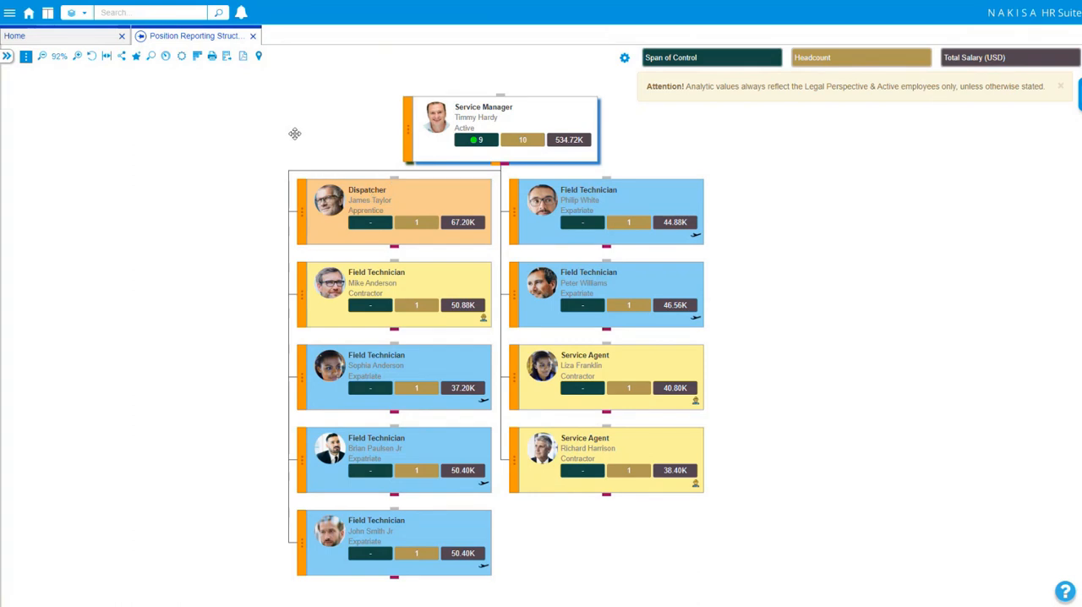
Step: Add the current chart to favorites, named with the Service Manager's first name followed by "'s Organization"
left_click(135, 58)
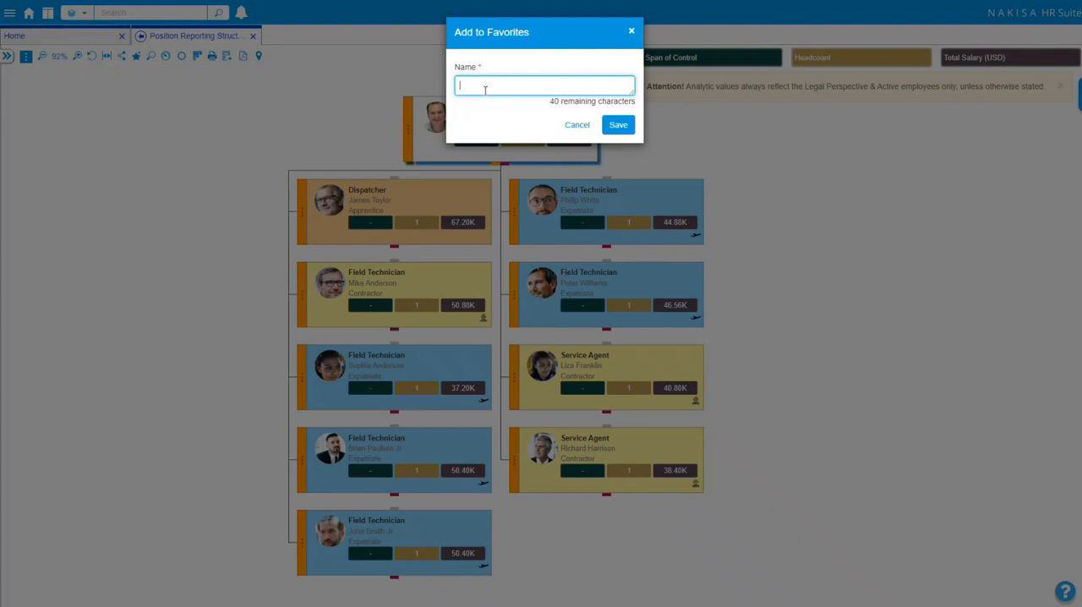
type("Timmy's Organization")
left_click(637, 125)
left_click(626, 125)
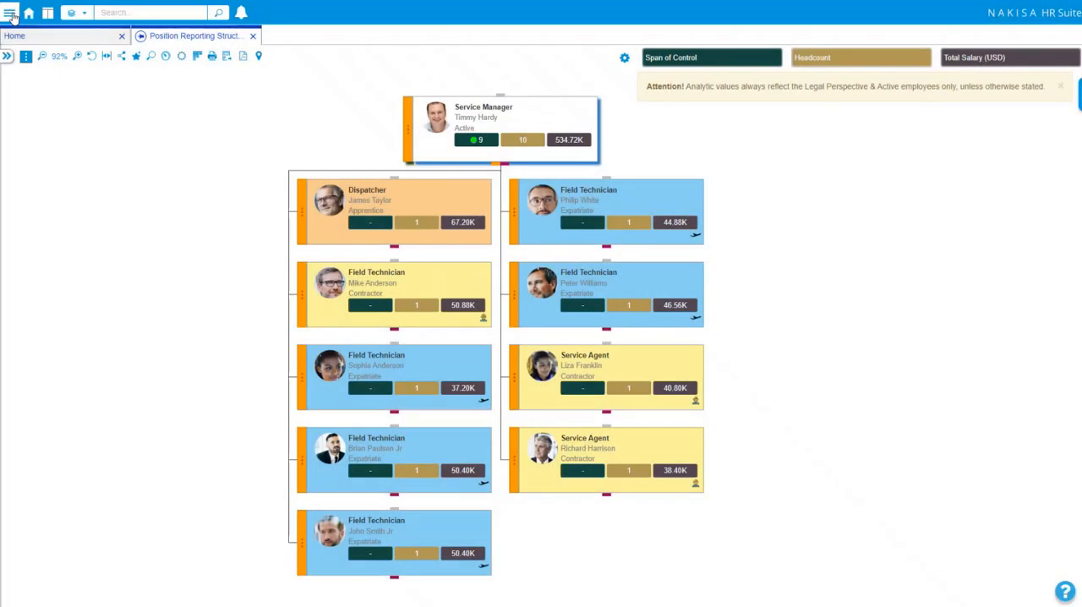
Step: Open the newly saved organization chart from the Charts favorites
left_click(11, 15)
left_click(38, 39)
left_click(32, 65)
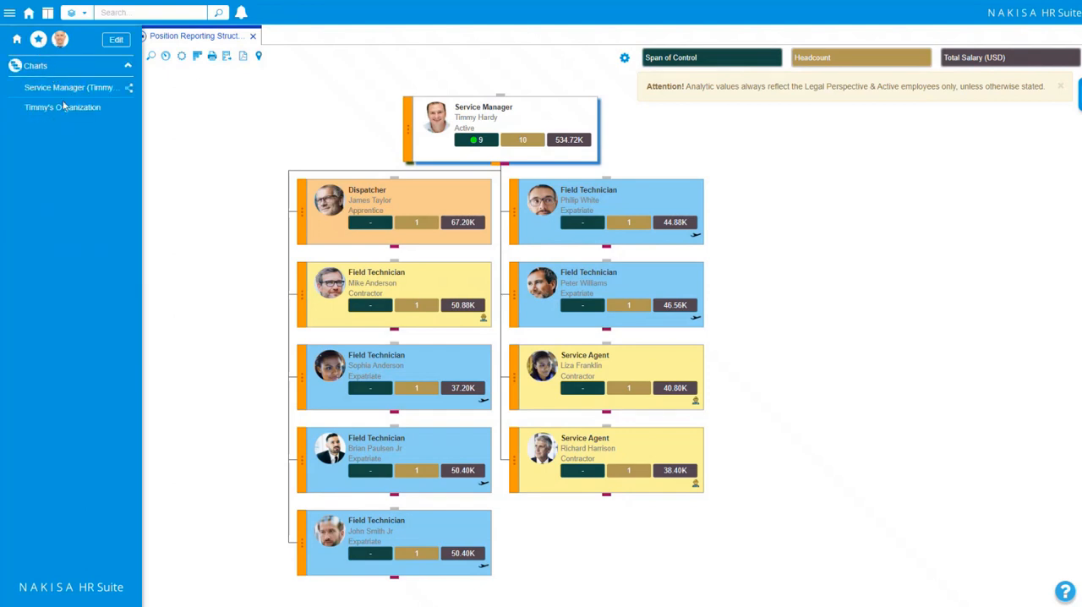
left_click(65, 108)
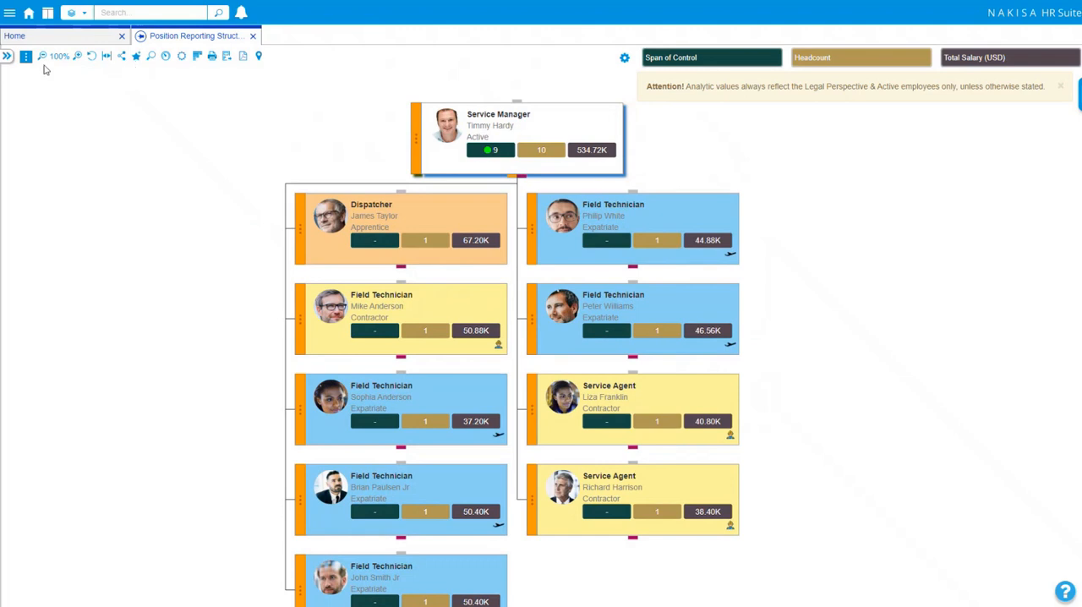
Step: Filter the chart by Employee Class (Pos Type) to Contractor and Expatriate
left_click(6, 56)
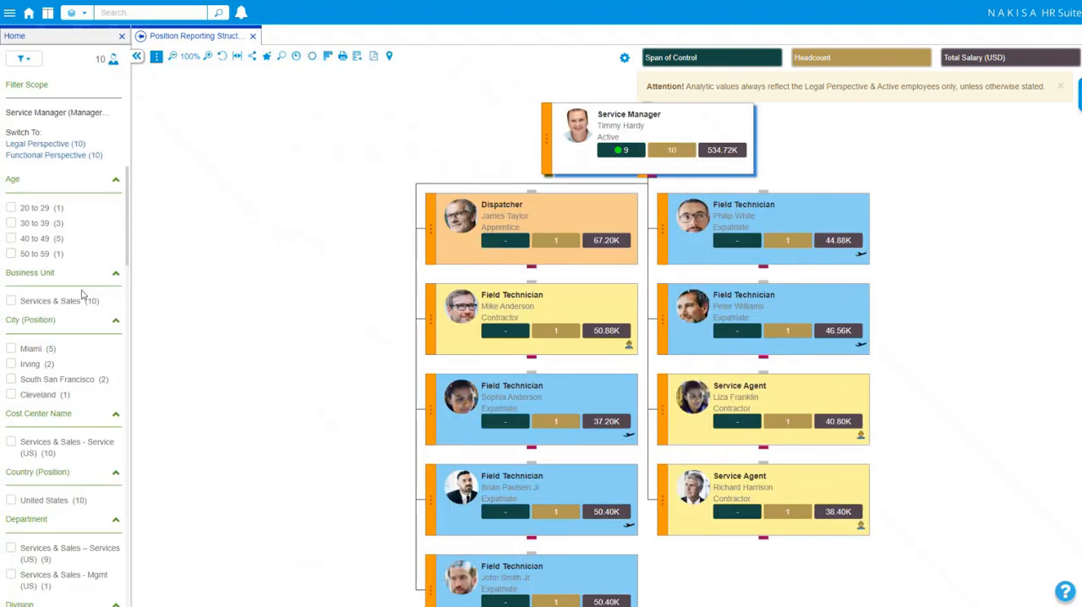
scroll(60, 321, "down", 3)
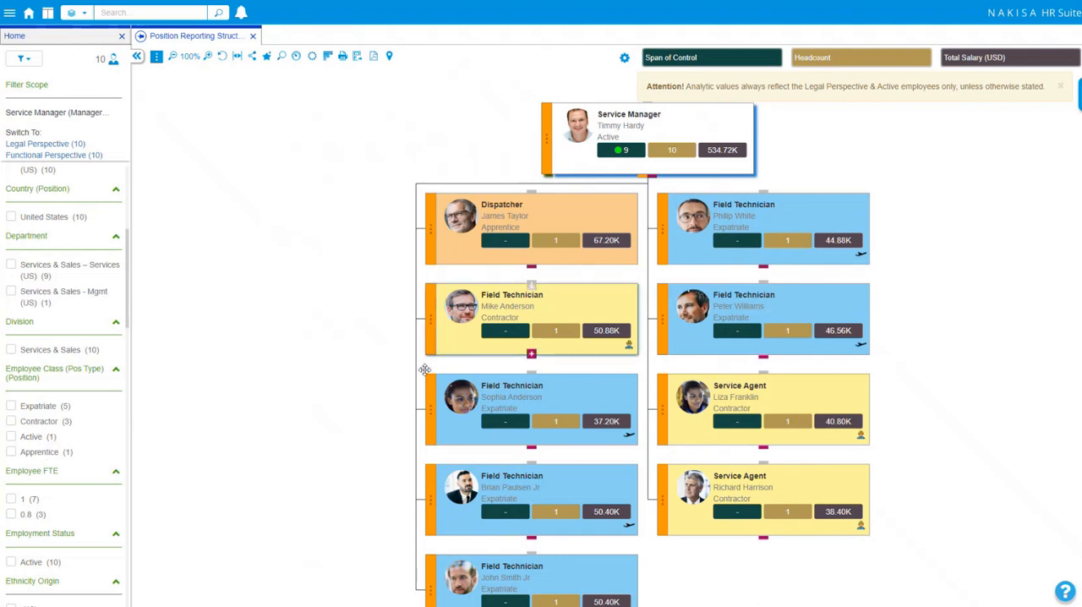
left_click(48, 425)
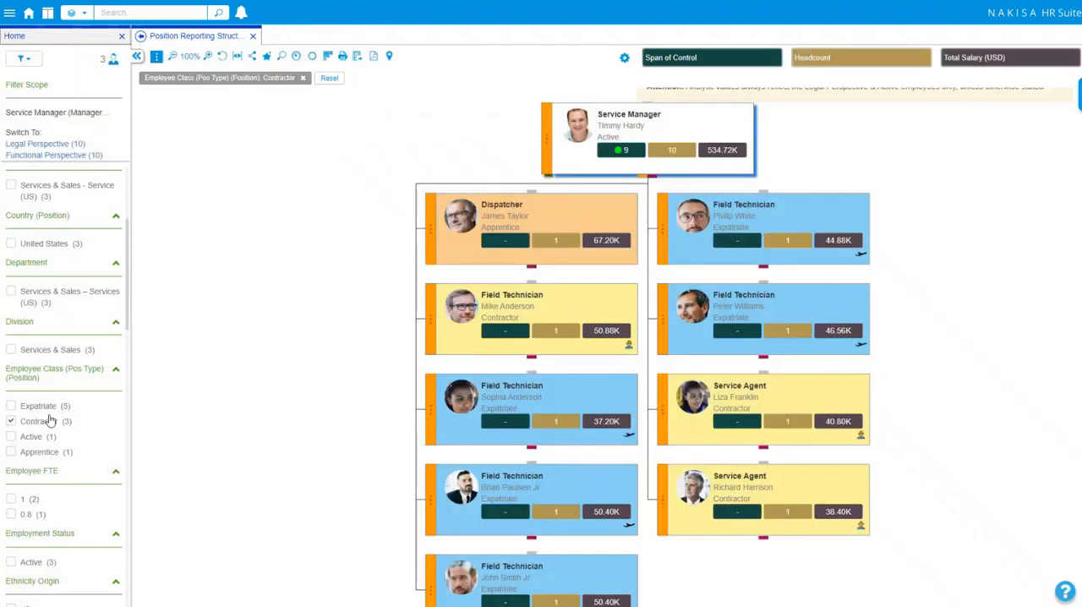
left_click(26, 408)
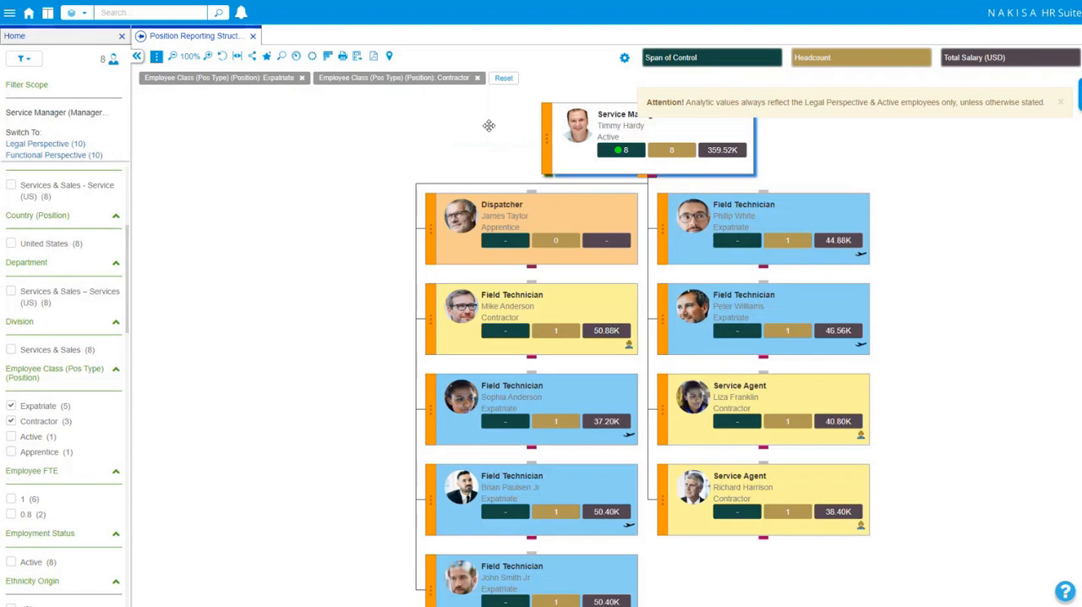
Step: List the filtered employees as search results, select all of them and compare them
left_click(280, 56)
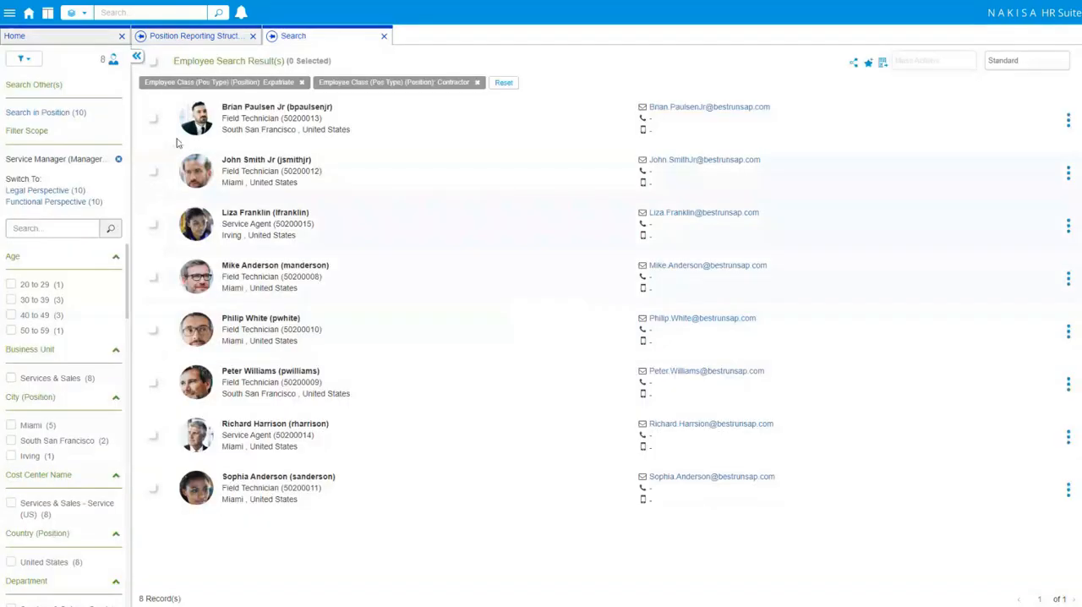
left_click(153, 65)
left_click(945, 65)
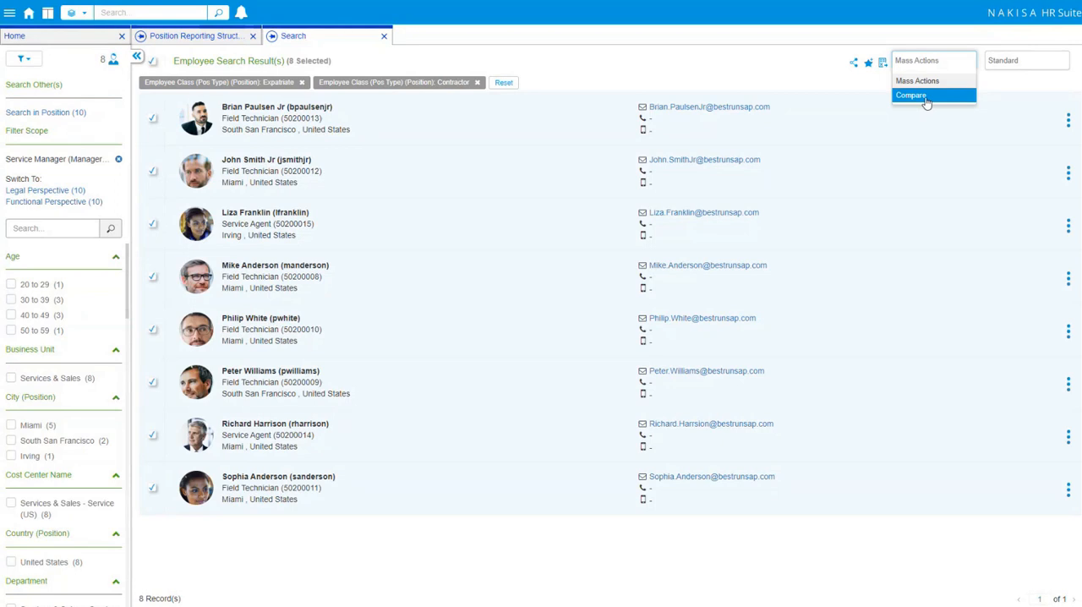
left_click(926, 99)
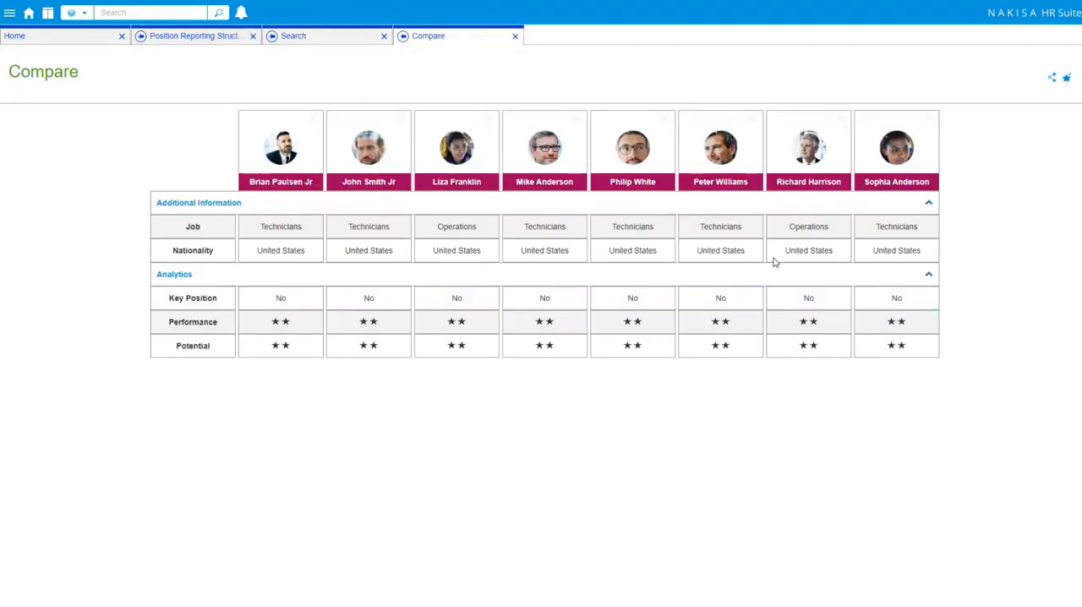
Step: Close the comparison and the employee search results to return to the filtered org chart
left_click(516, 38)
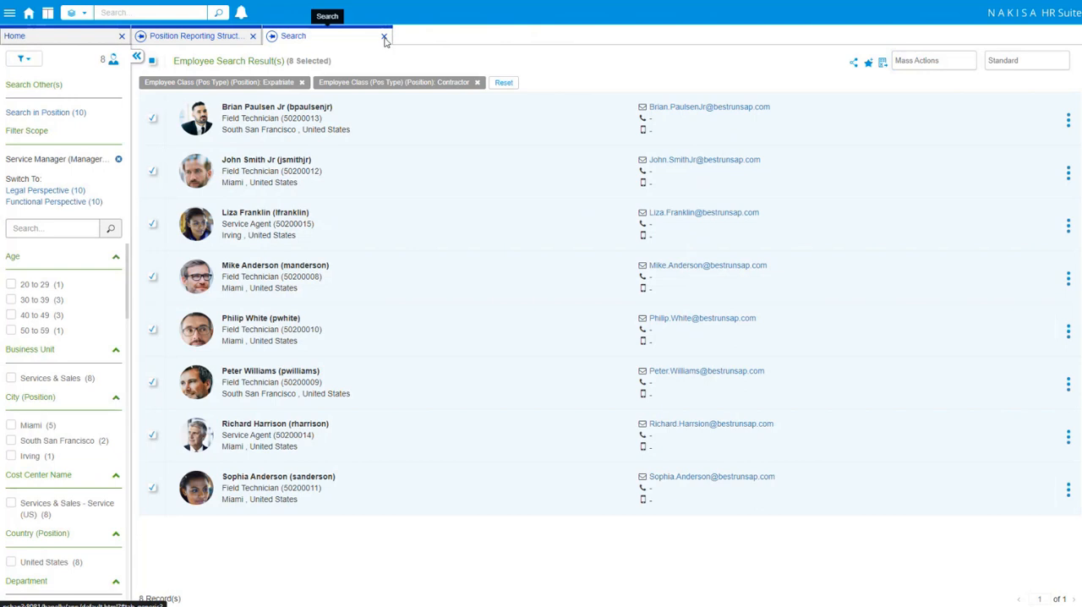
left_click(384, 36)
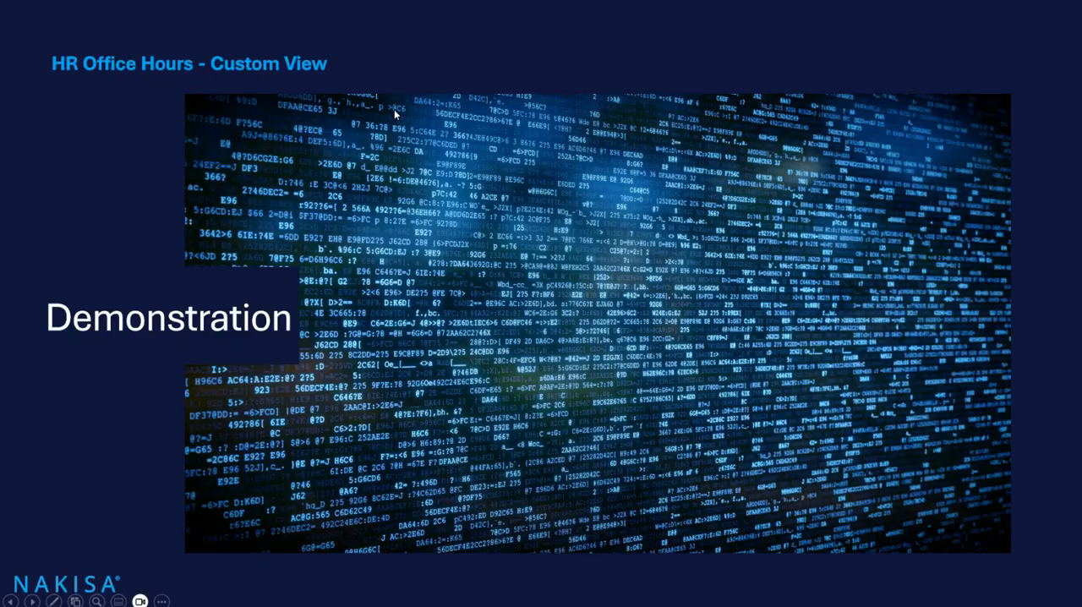
left_click(395, 114)
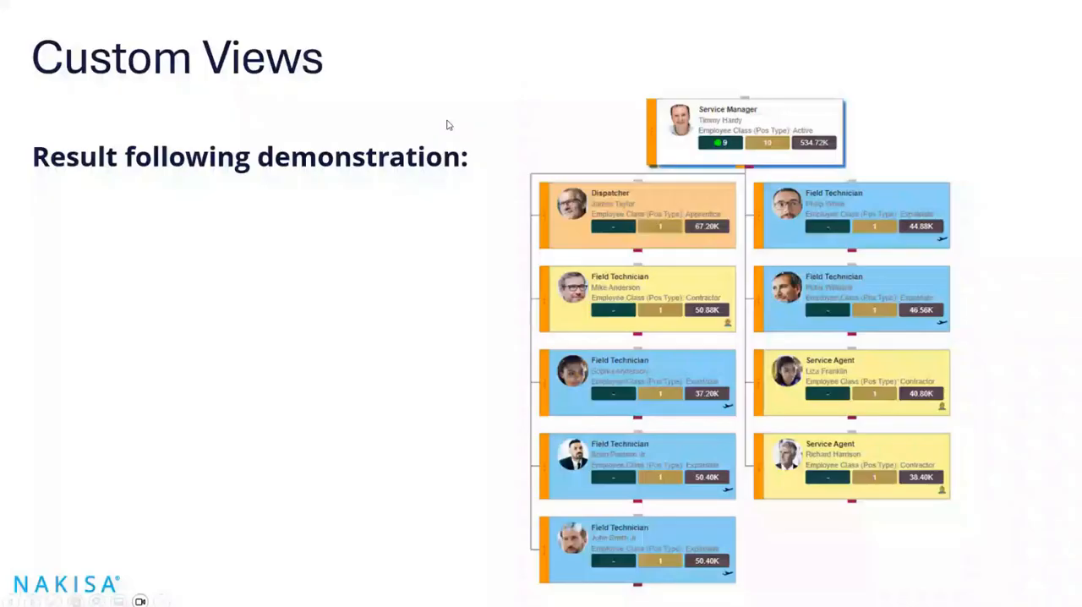